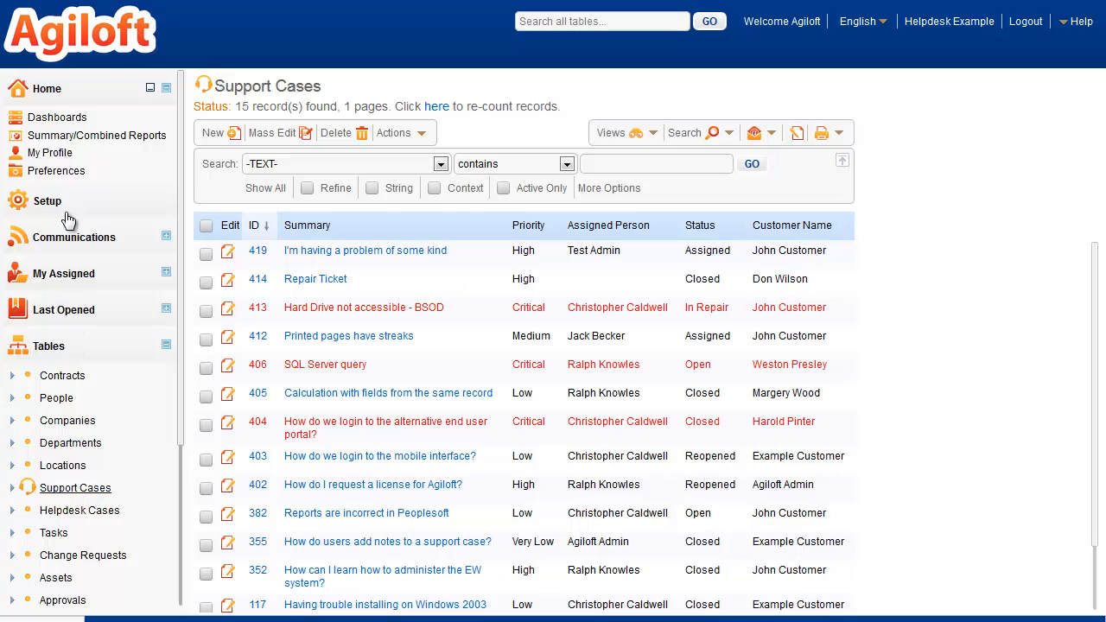
# Switch the home page to the General Home Page and open the list of available home page options
pyautogui.click(55, 93)
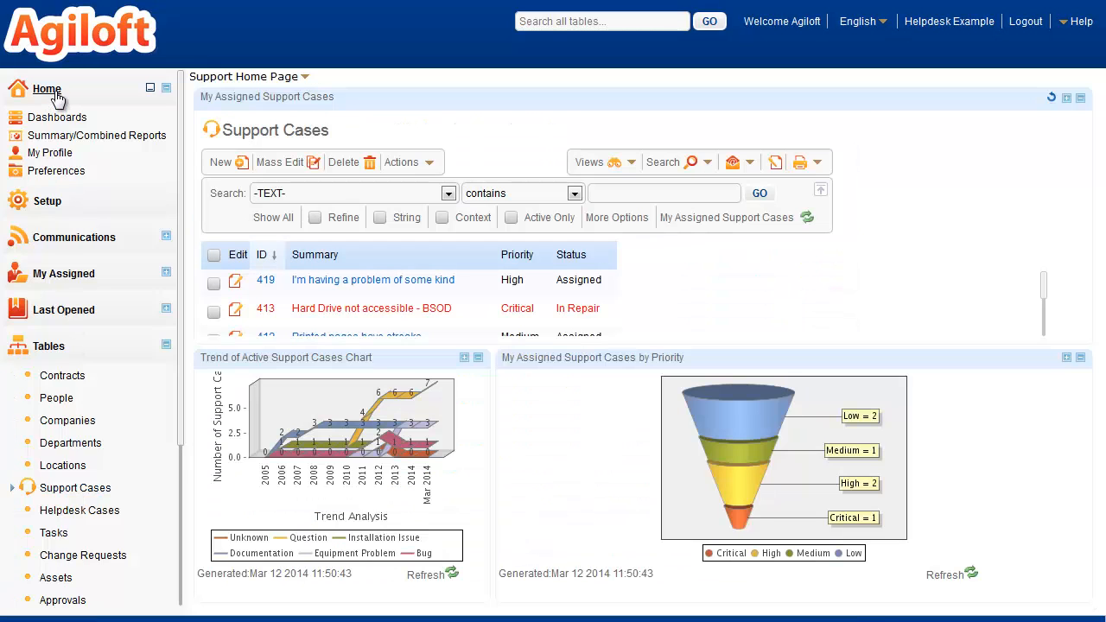
pyautogui.click(304, 77)
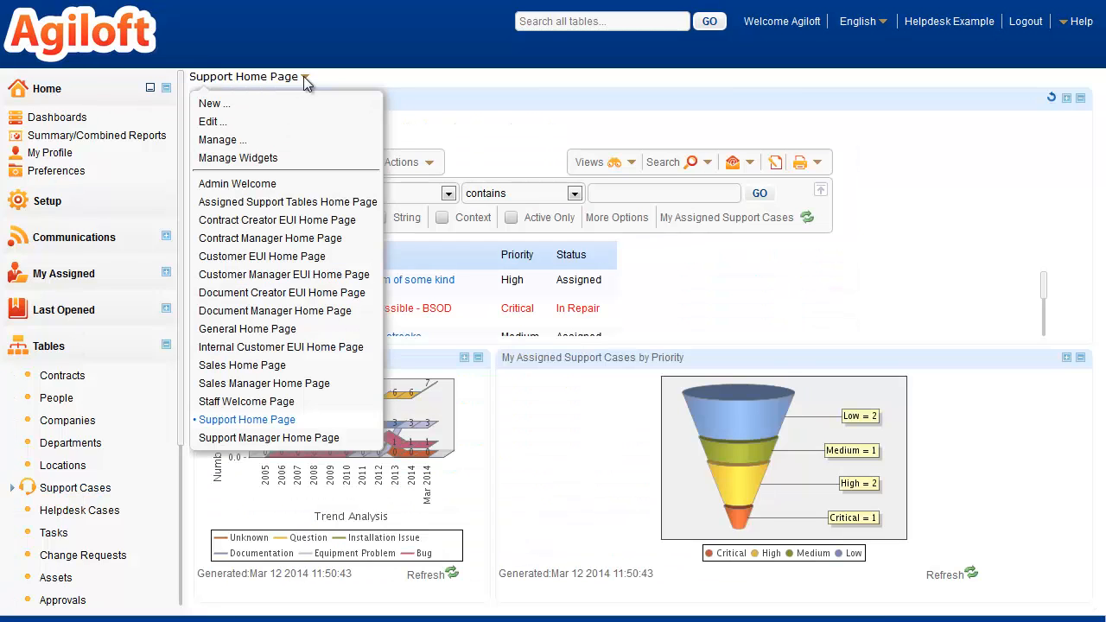
pyautogui.click(266, 329)
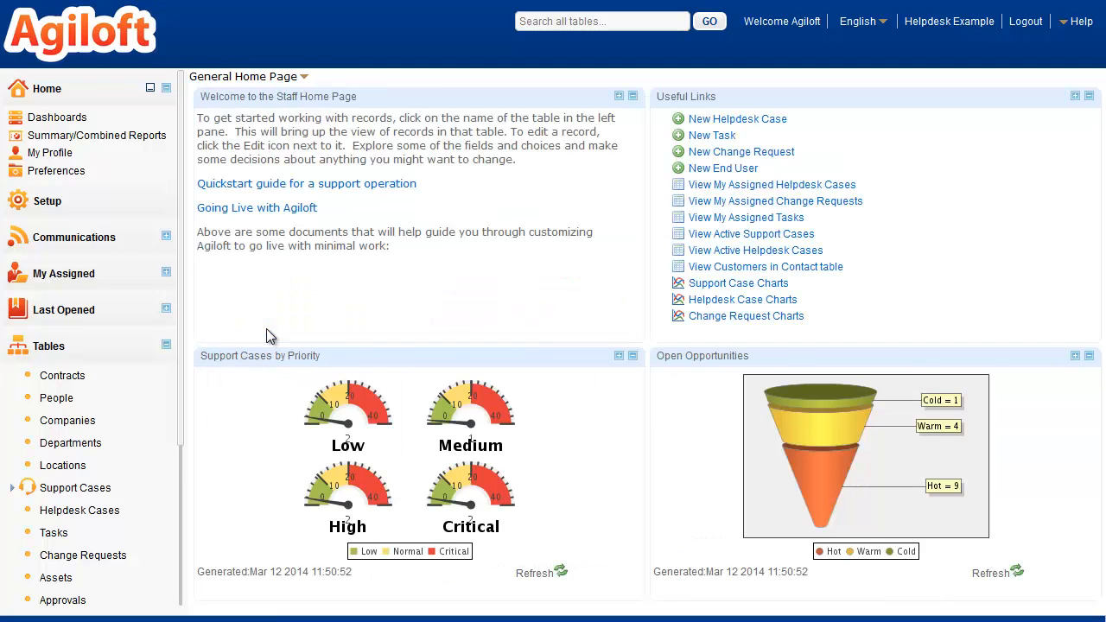
pyautogui.click(304, 77)
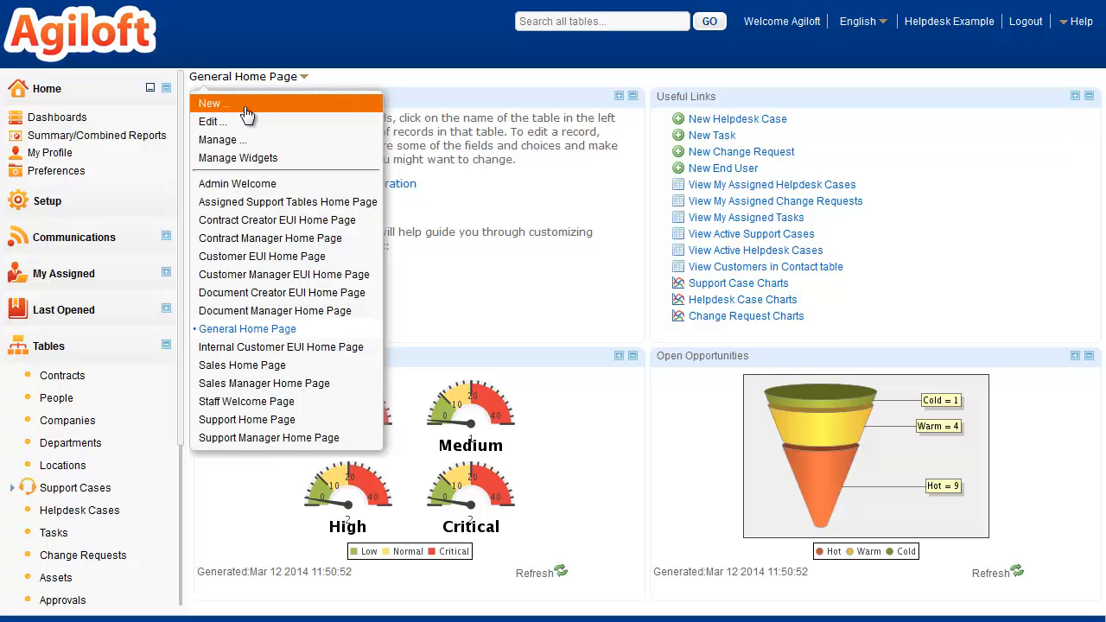
# Look over the dashboards and the user preferences, including the ADA/Mobile and Left Pane settings
pyautogui.click(55, 119)
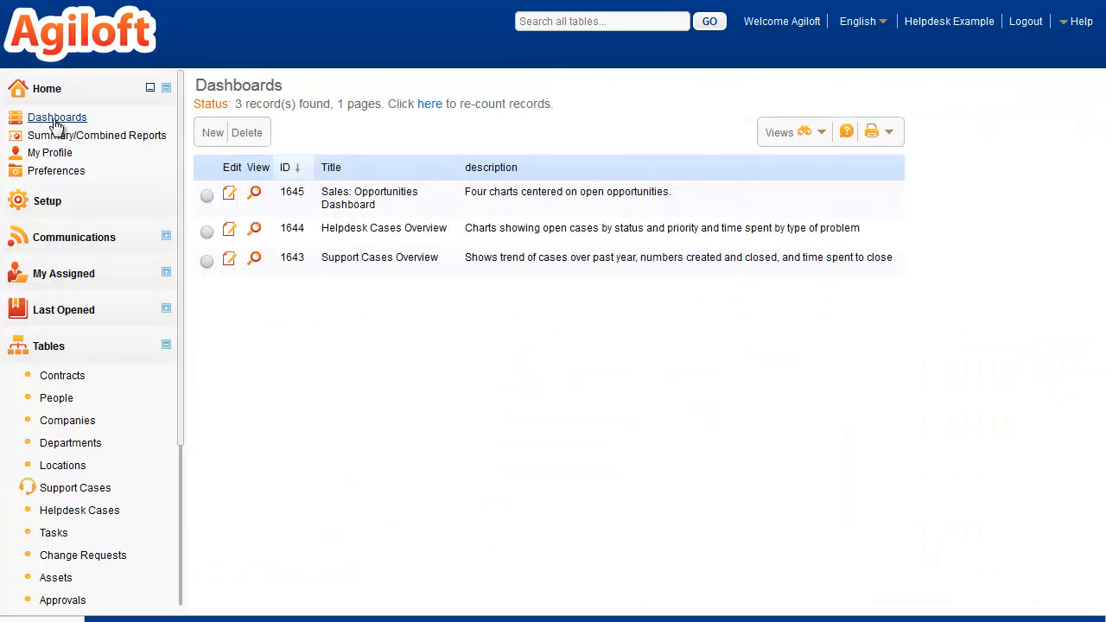
pyautogui.click(50, 153)
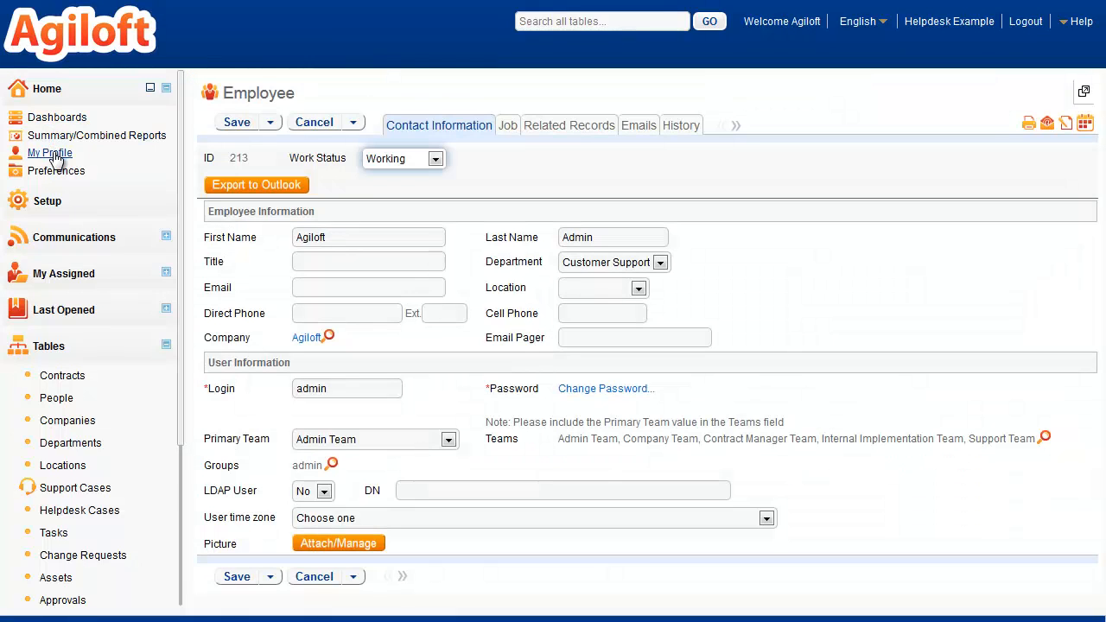
pyautogui.click(55, 172)
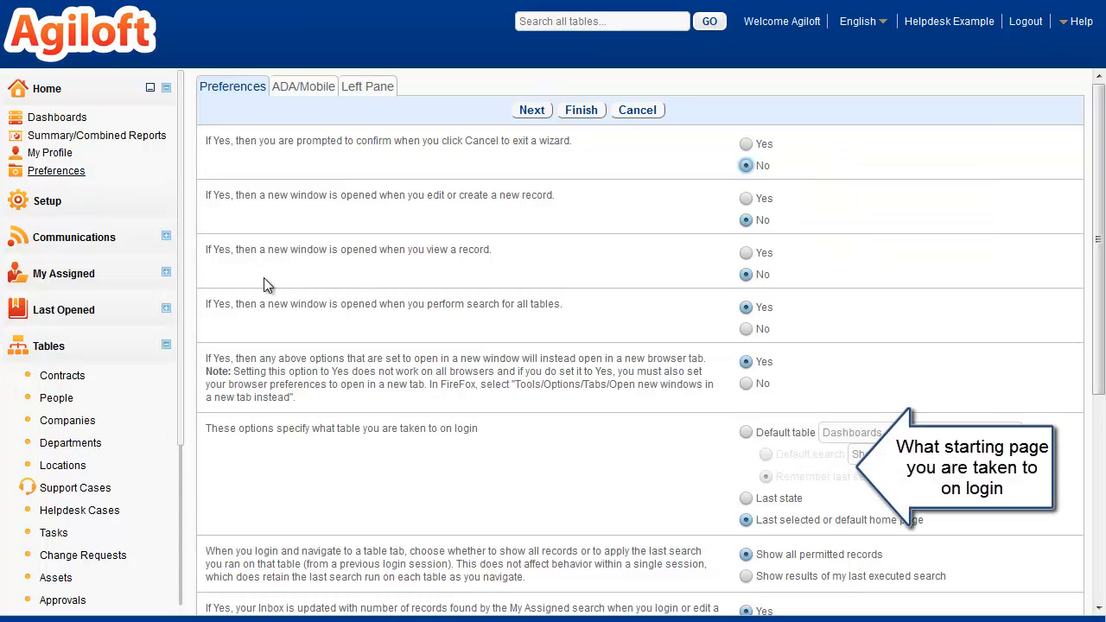
pyautogui.scroll(-4, 265, 284)
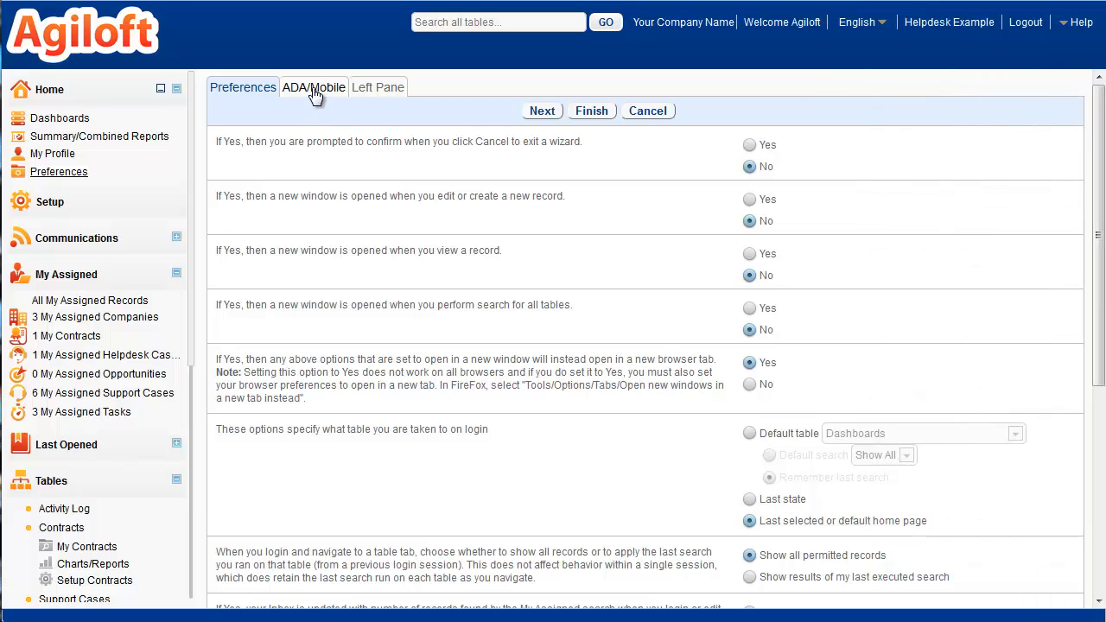
pyautogui.click(314, 92)
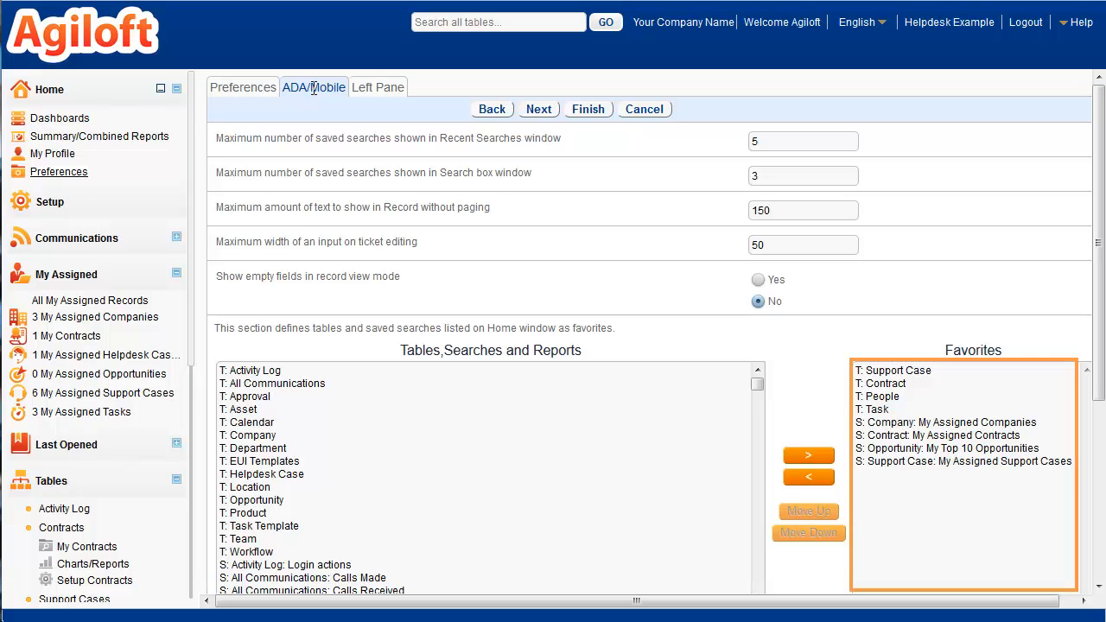
pyautogui.click(373, 92)
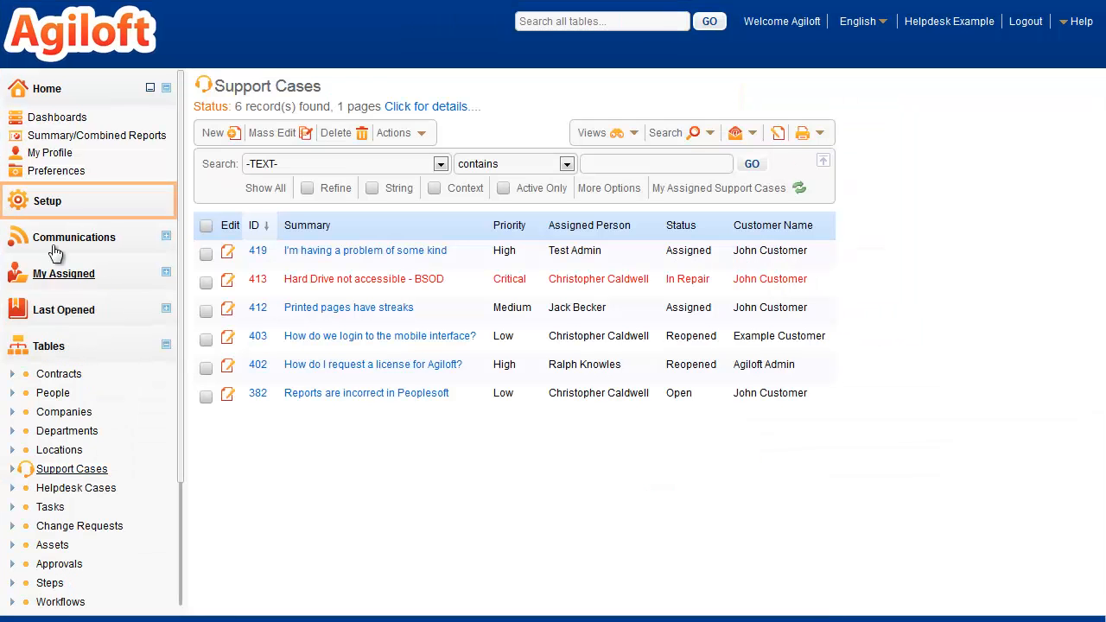
# Open the Setup home page and look through all of its configuration areas
pyautogui.click(47, 206)
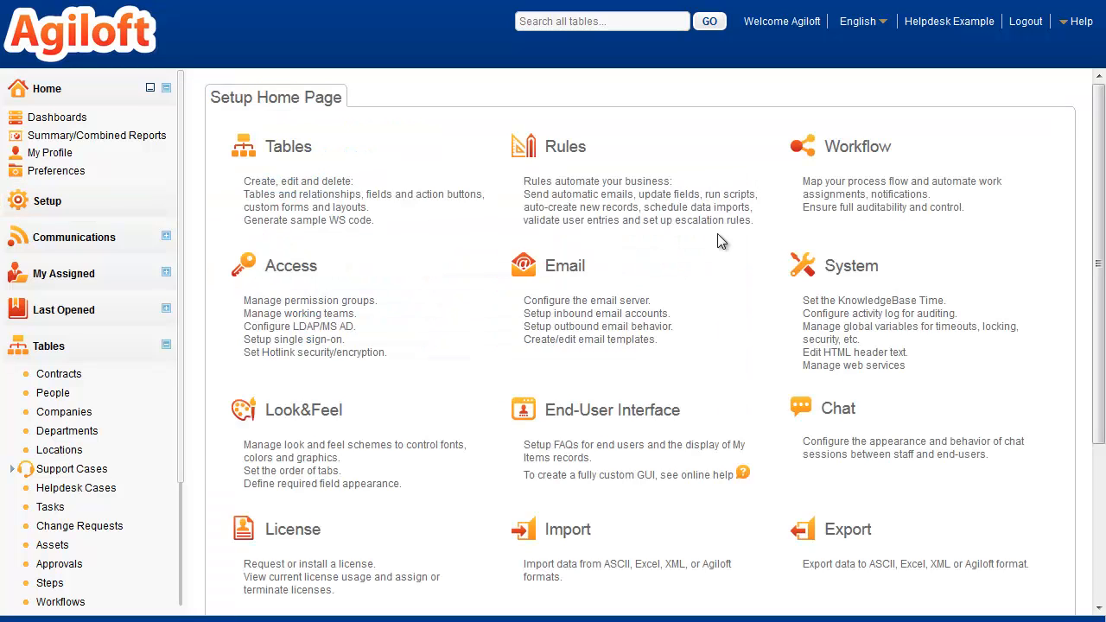
pyautogui.moveTo(1100, 258); pyautogui.dragTo(1102, 413)
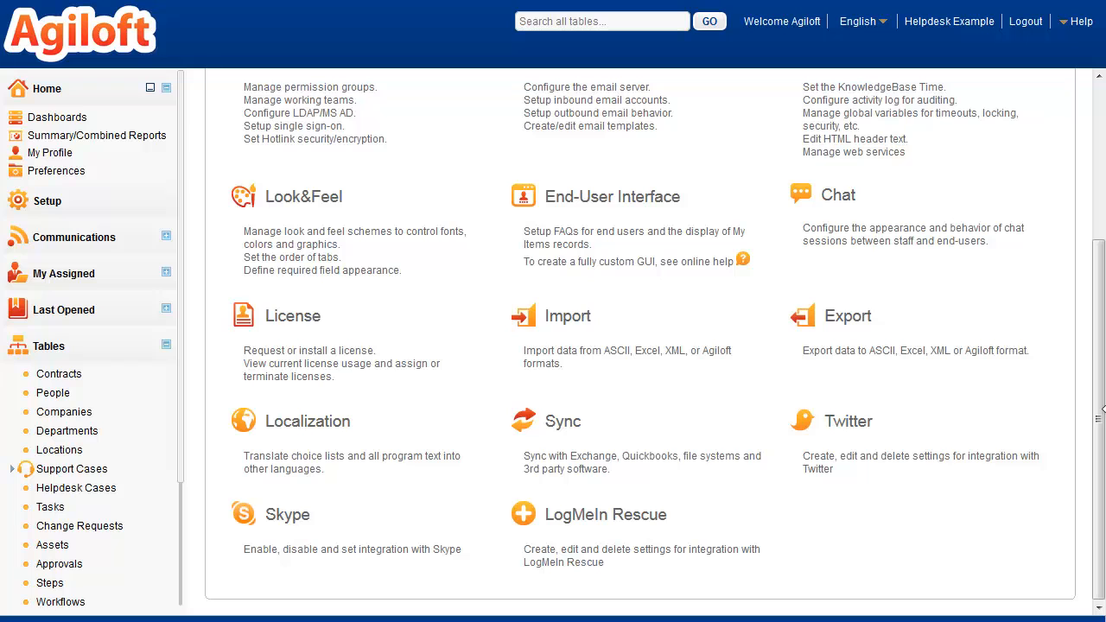
# View all records assigned to the current account, and narrow them to My Assigned Support Cases
pyautogui.click(92, 281)
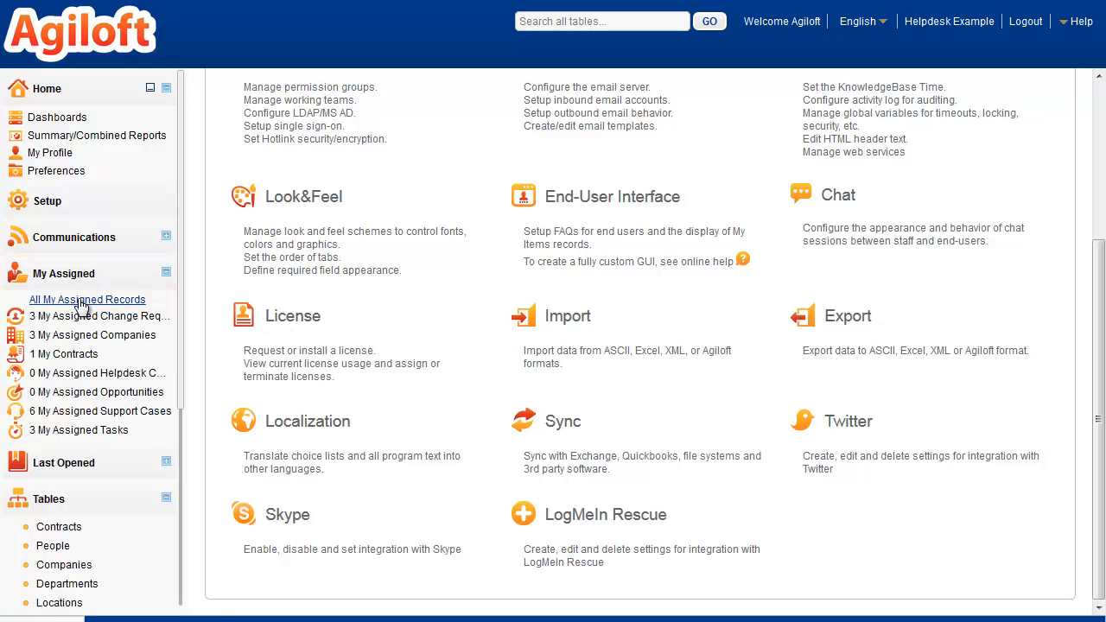
pyautogui.click(76, 302)
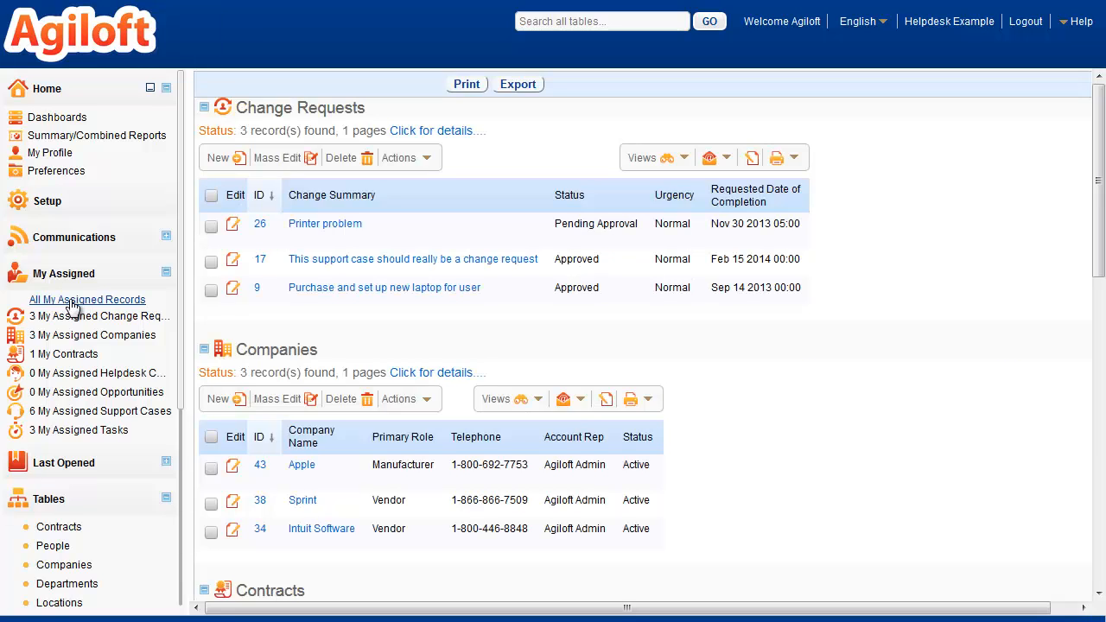
pyautogui.click(84, 412)
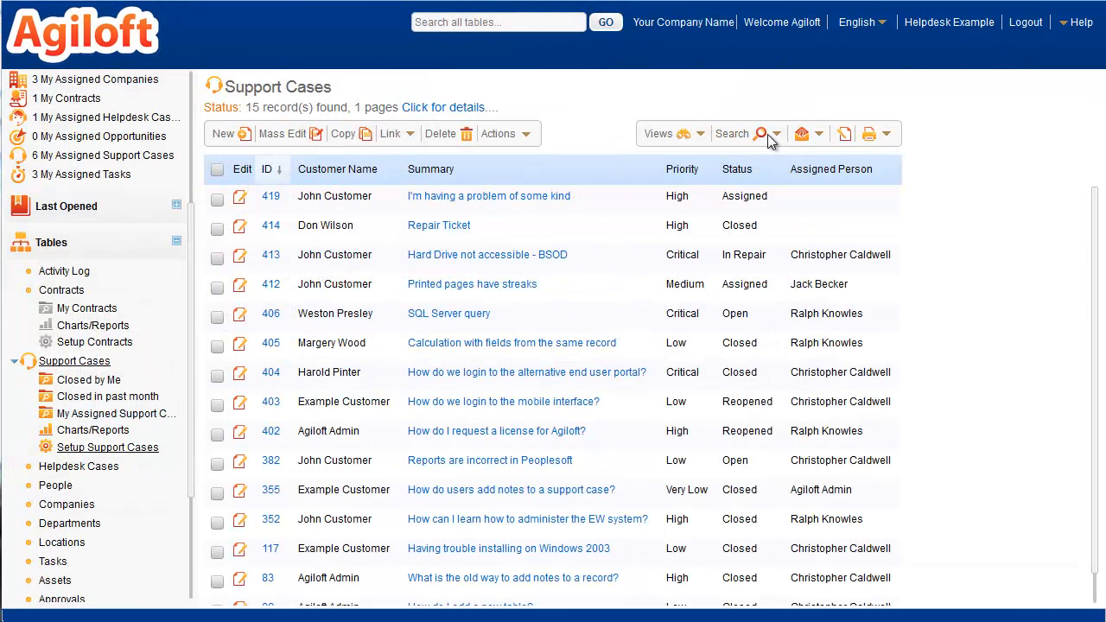
# Open the management of saved searches for the Support Cases table
pyautogui.click(768, 134)
pyautogui.click(791, 248)
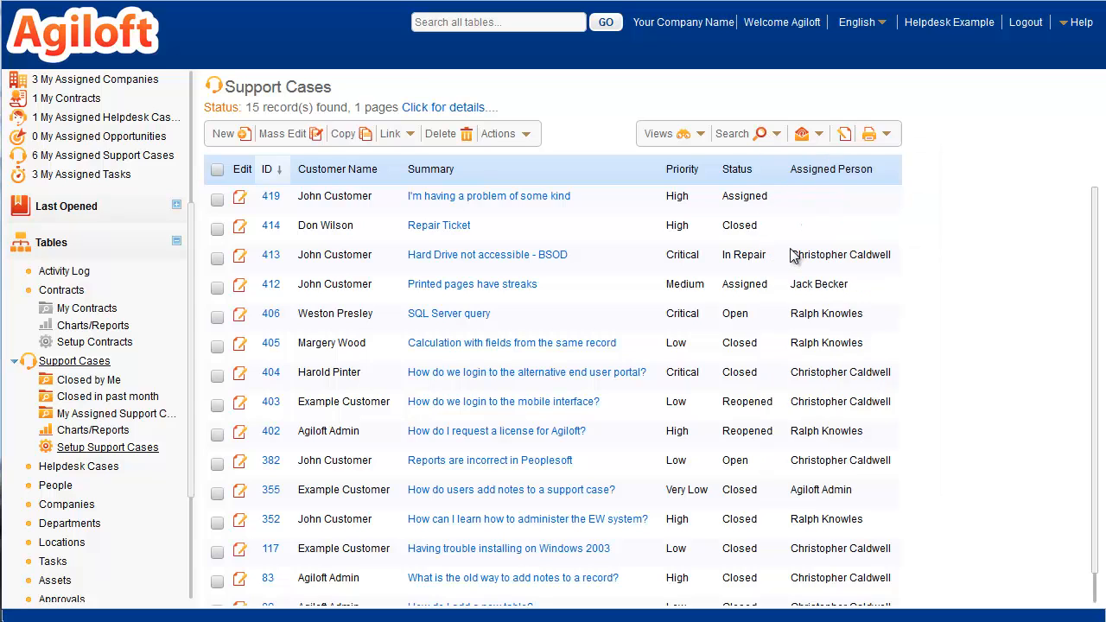
pyautogui.click(963, 408)
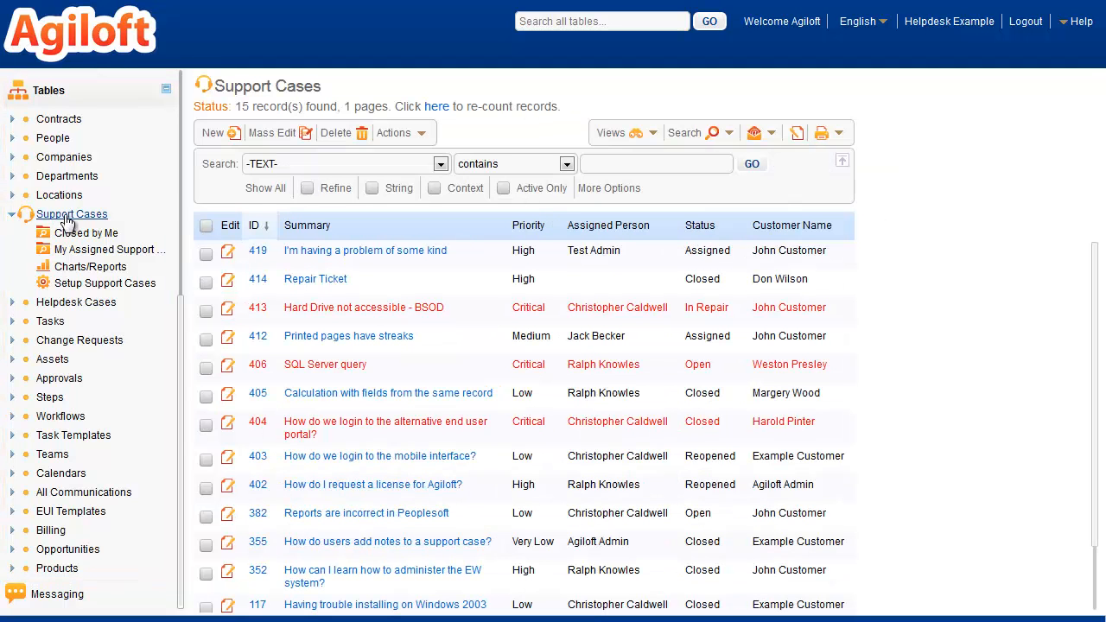
# View support case 419, the Support Cases charts and reports, and the Fields section of the table's setup
pyautogui.click(226, 254)
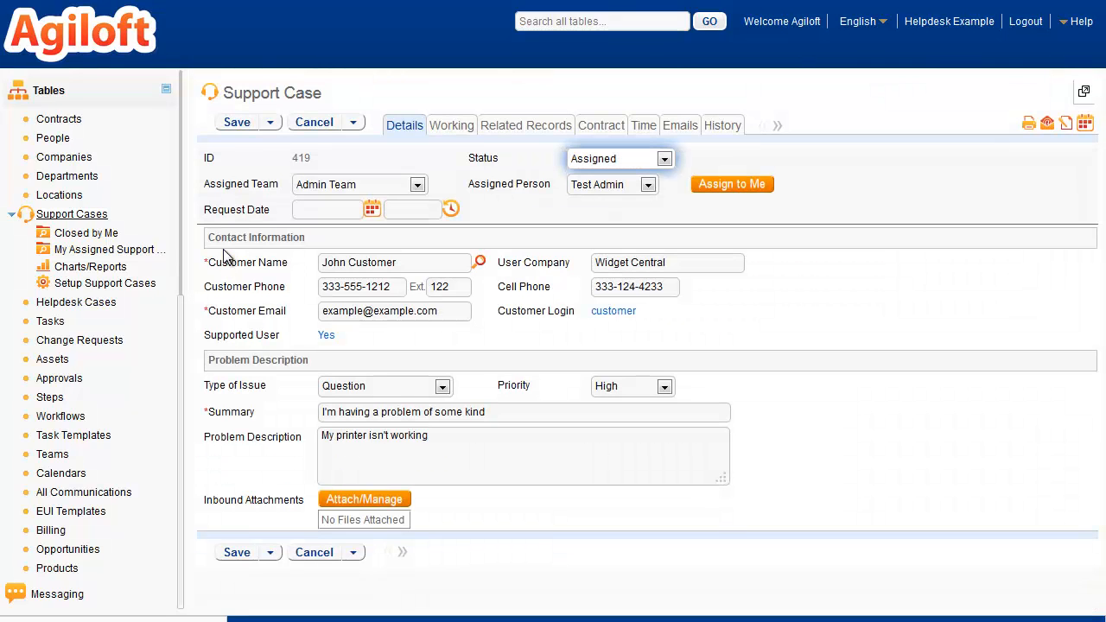
pyautogui.click(83, 270)
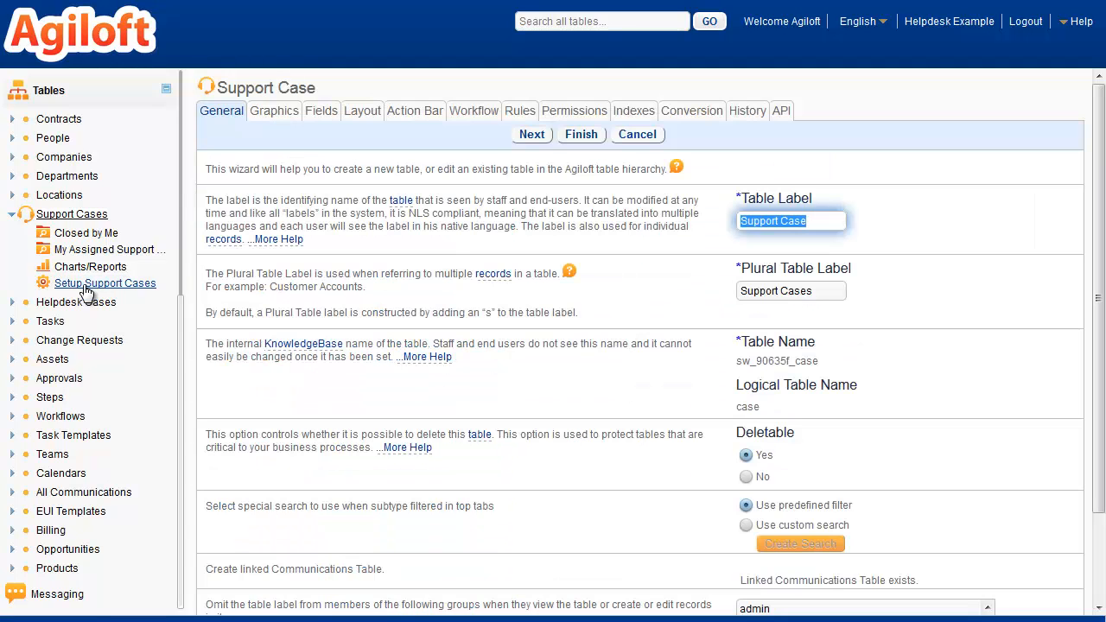
pyautogui.click(324, 119)
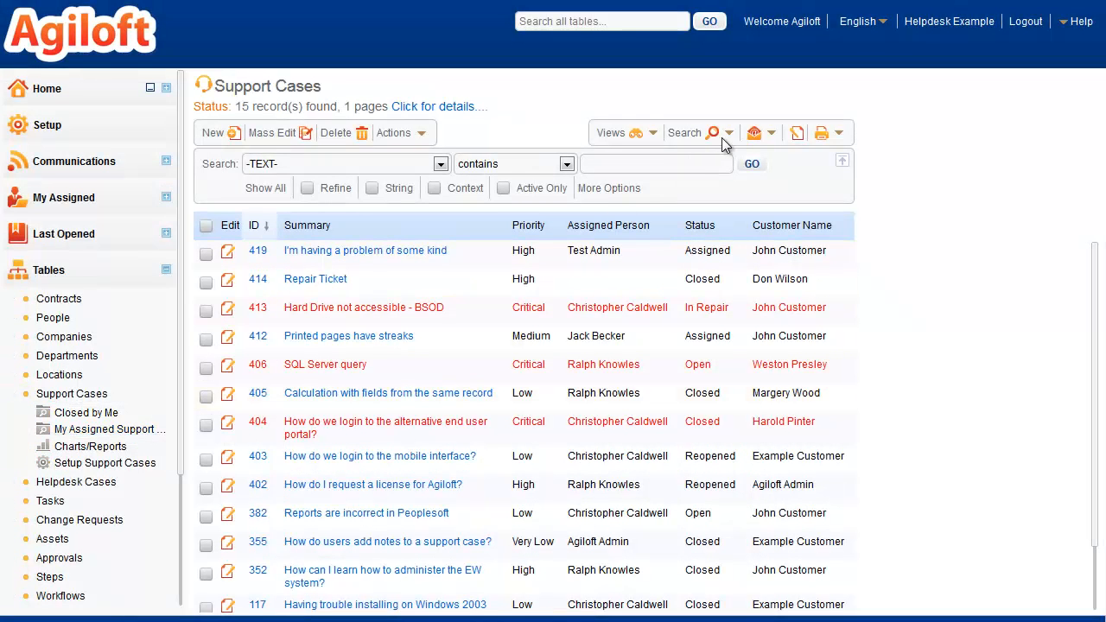
# Enable Show in Left Pane for the Support Cases saved search "Closed in past month" and save
pyautogui.click(725, 136)
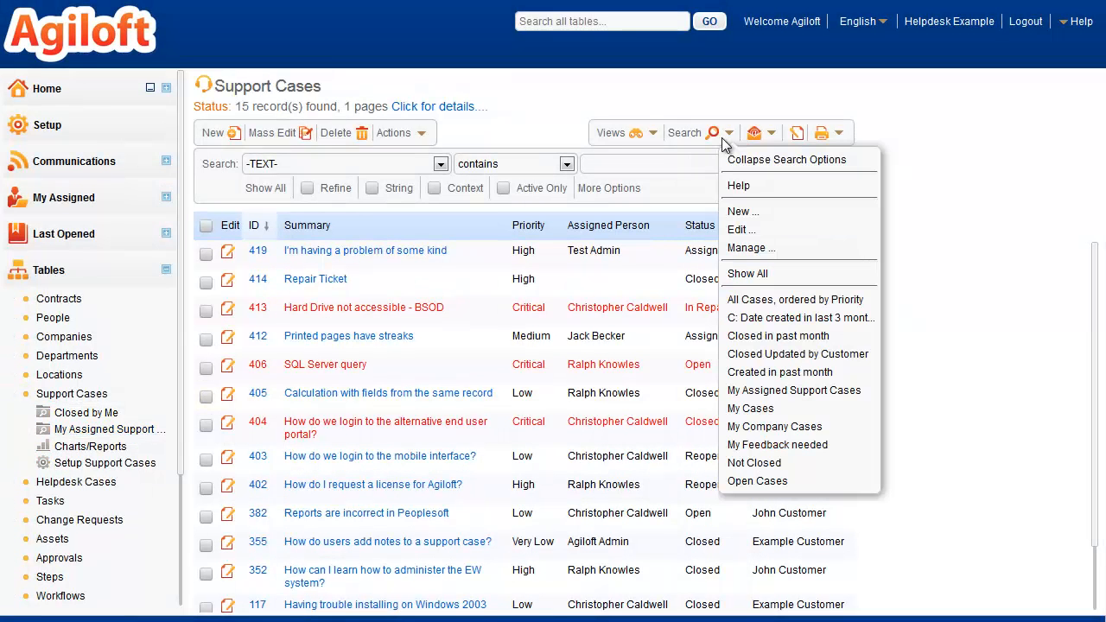
pyautogui.click(741, 249)
pyautogui.click(836, 401)
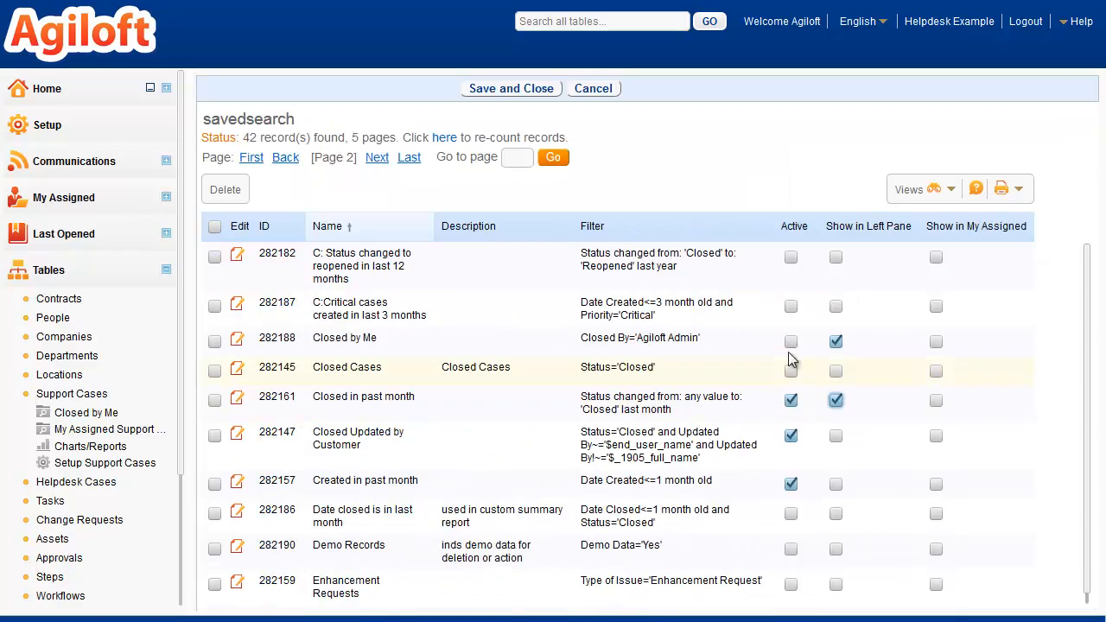
pyautogui.click(523, 90)
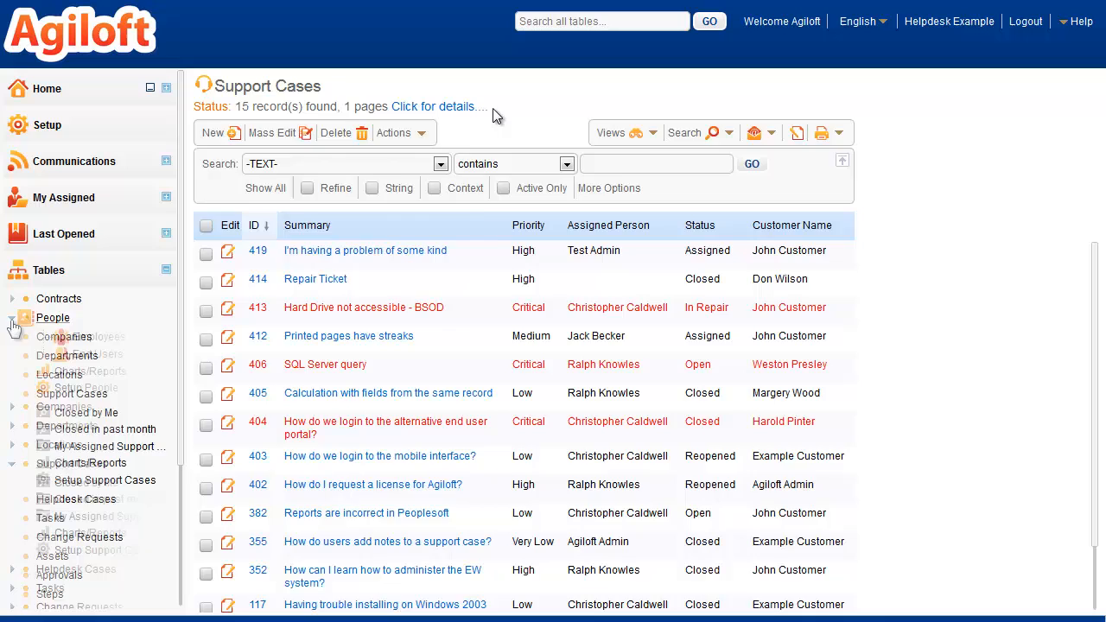
# Show only the Employees subtype of the People table and open the Employees table setup
pyautogui.click(52, 318)
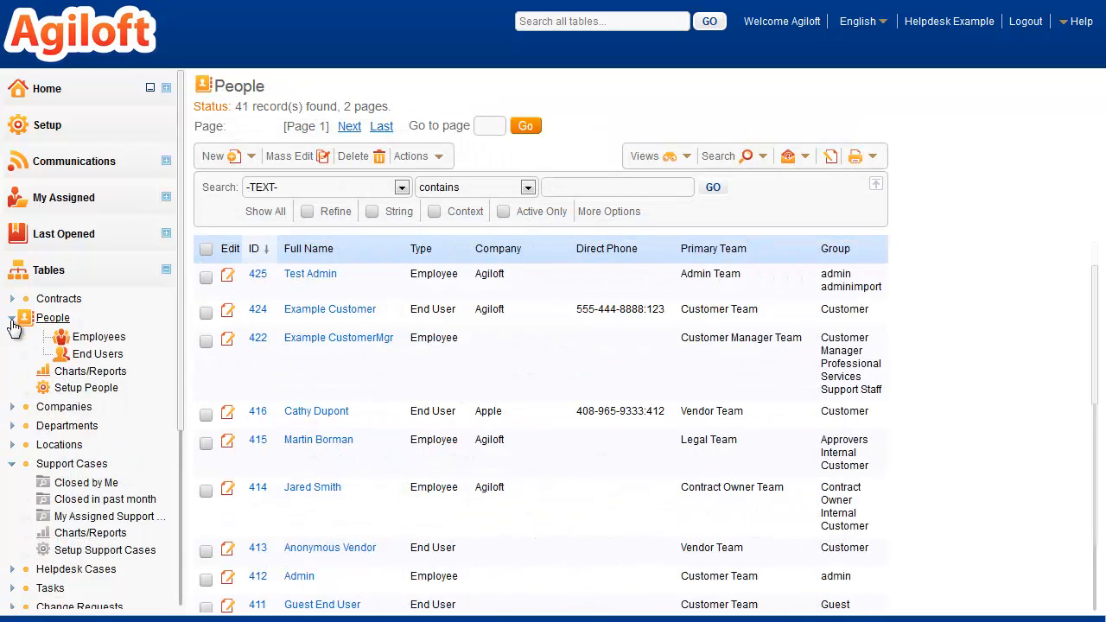
pyautogui.click(92, 341)
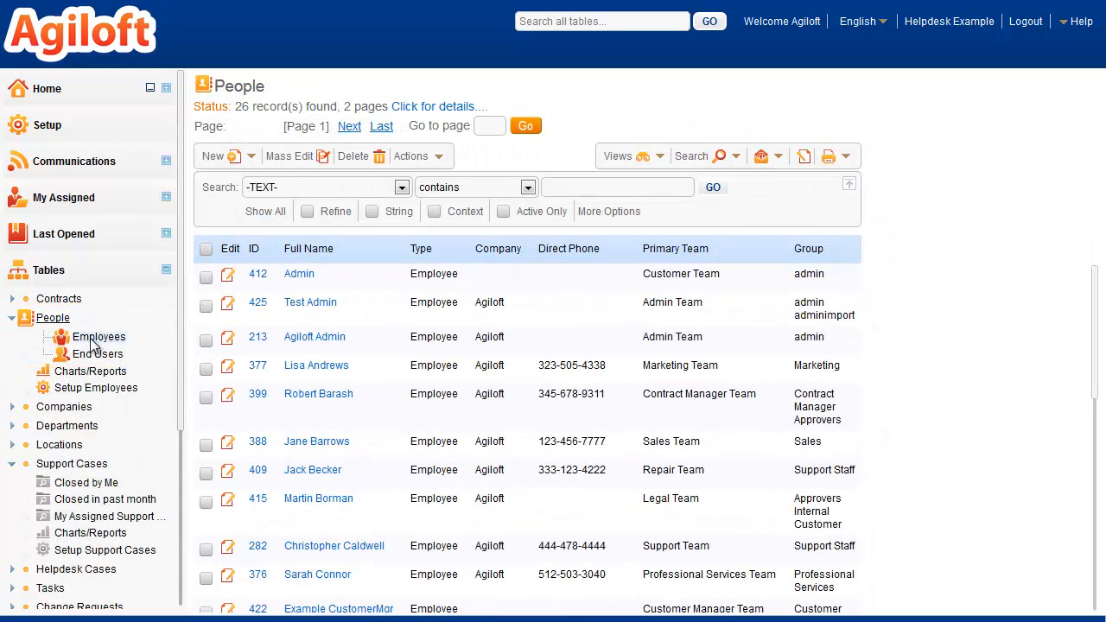
pyautogui.click(84, 390)
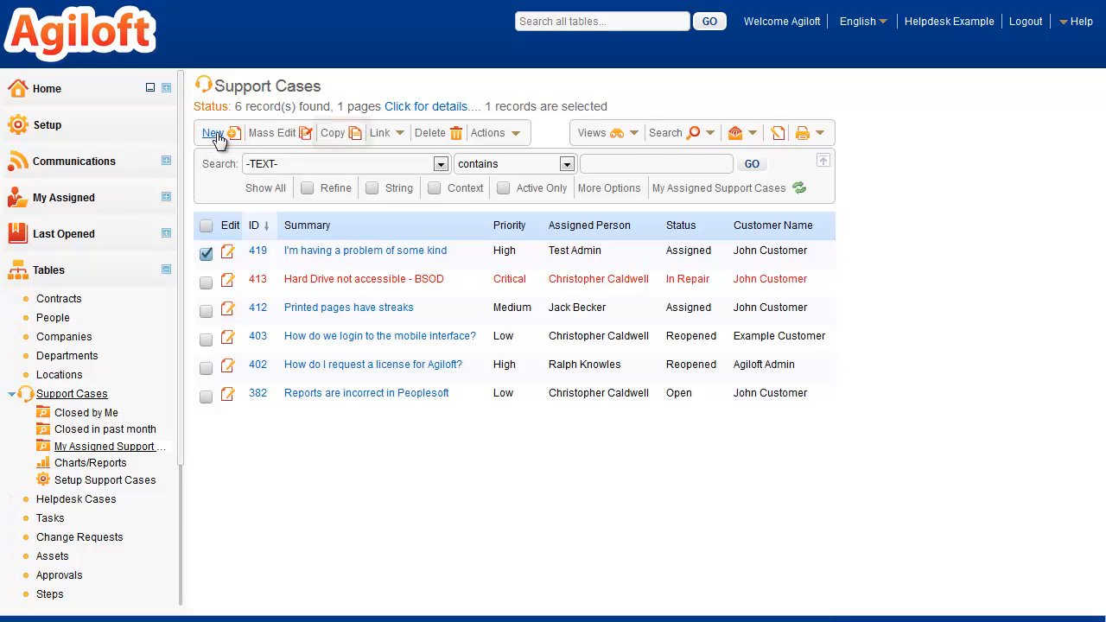
pyautogui.click(334, 143)
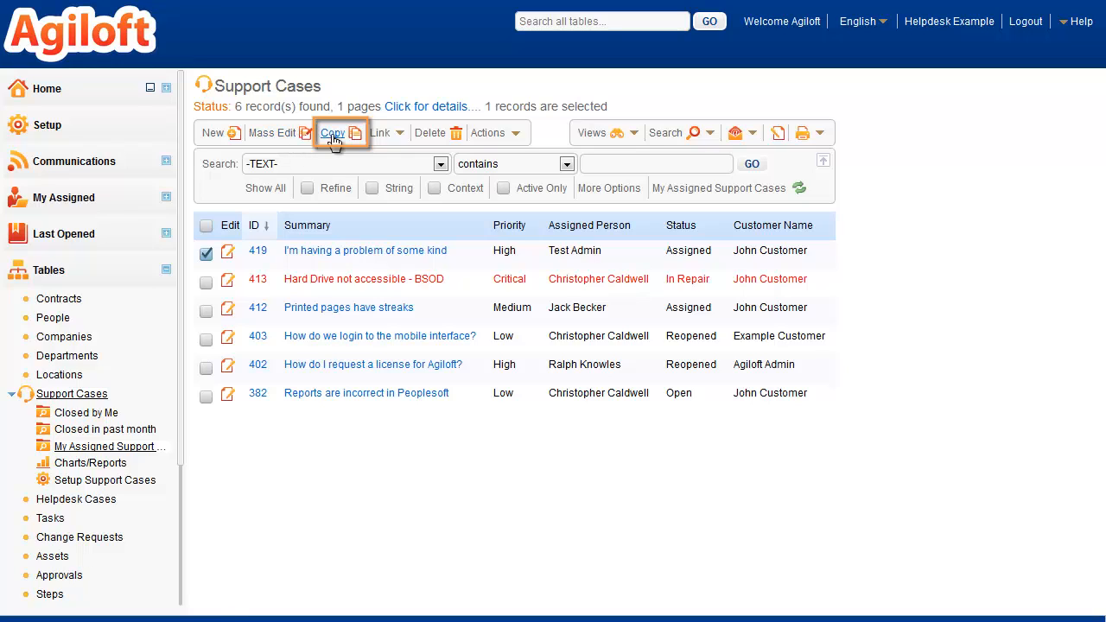
pyautogui.click(432, 134)
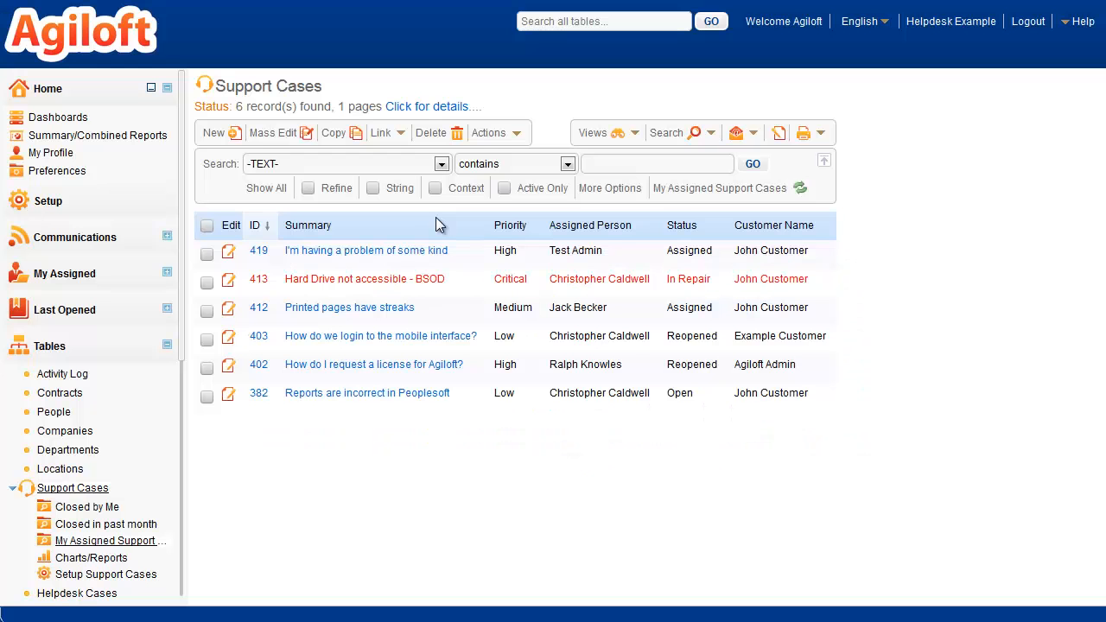
pyautogui.click(513, 137)
pyautogui.click(510, 188)
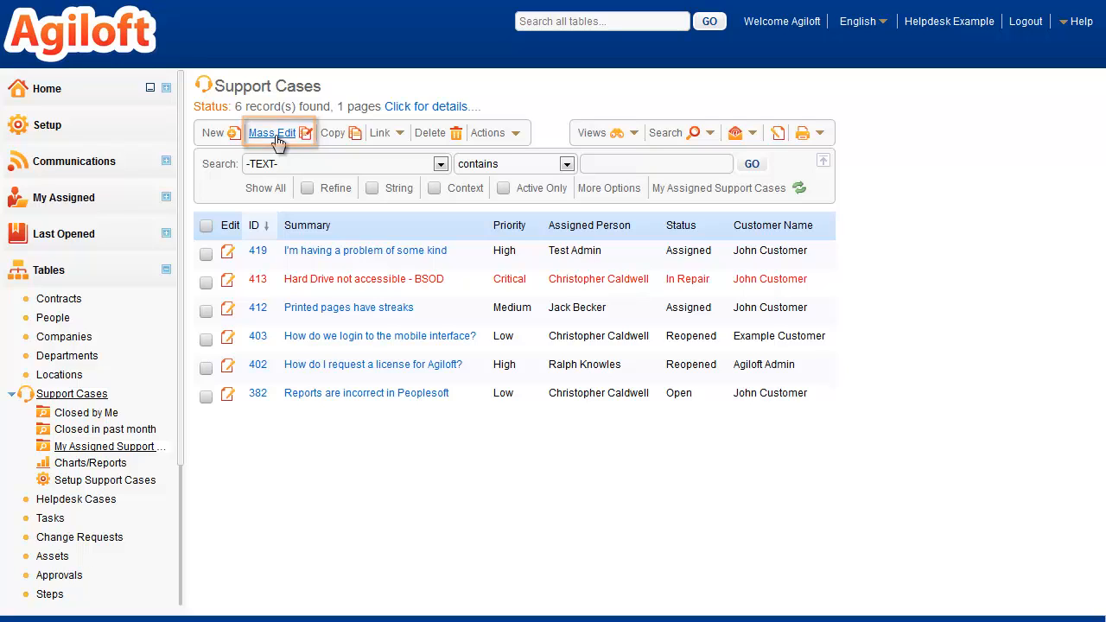
# Select all found support cases except 403, 402 and 382, and open Mass Edit for them
pyautogui.click(208, 228)
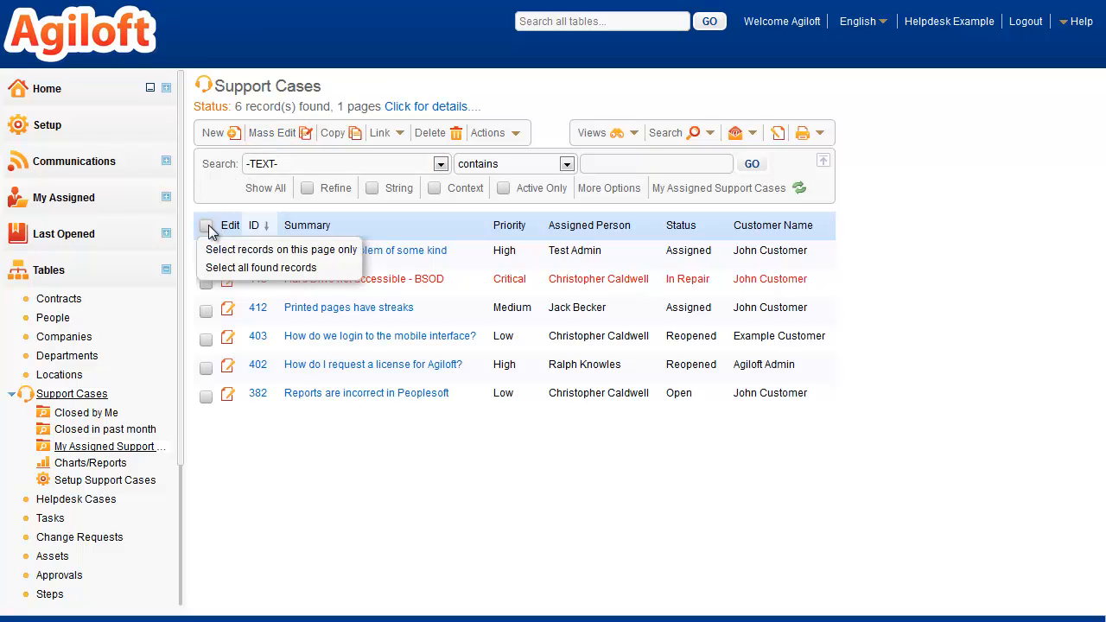
pyautogui.click(216, 268)
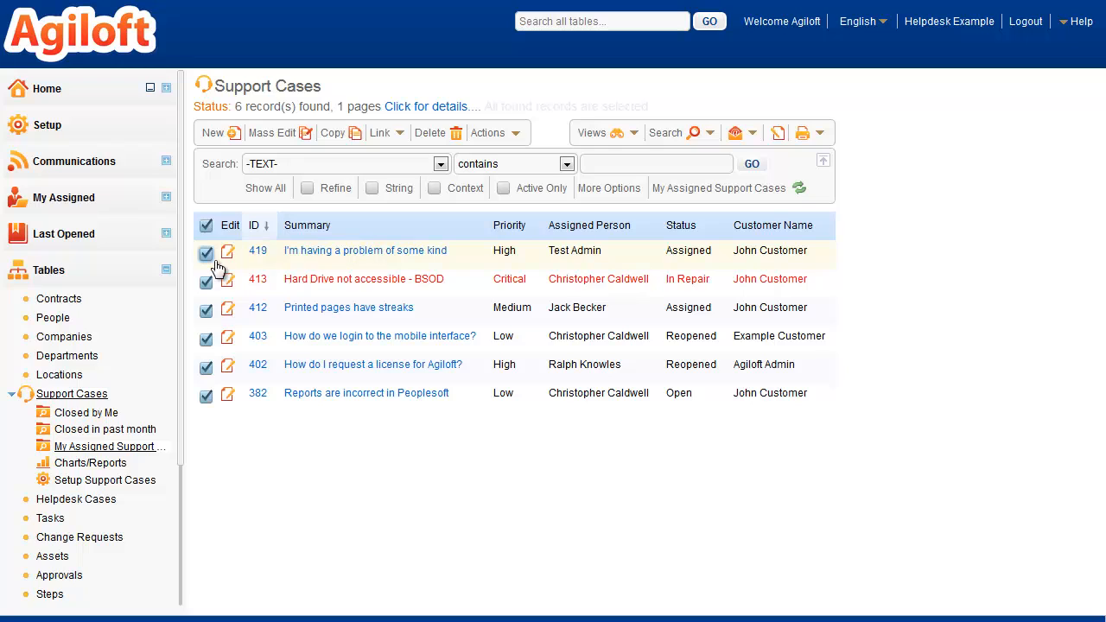
pyautogui.click(206, 338)
pyautogui.click(206, 367)
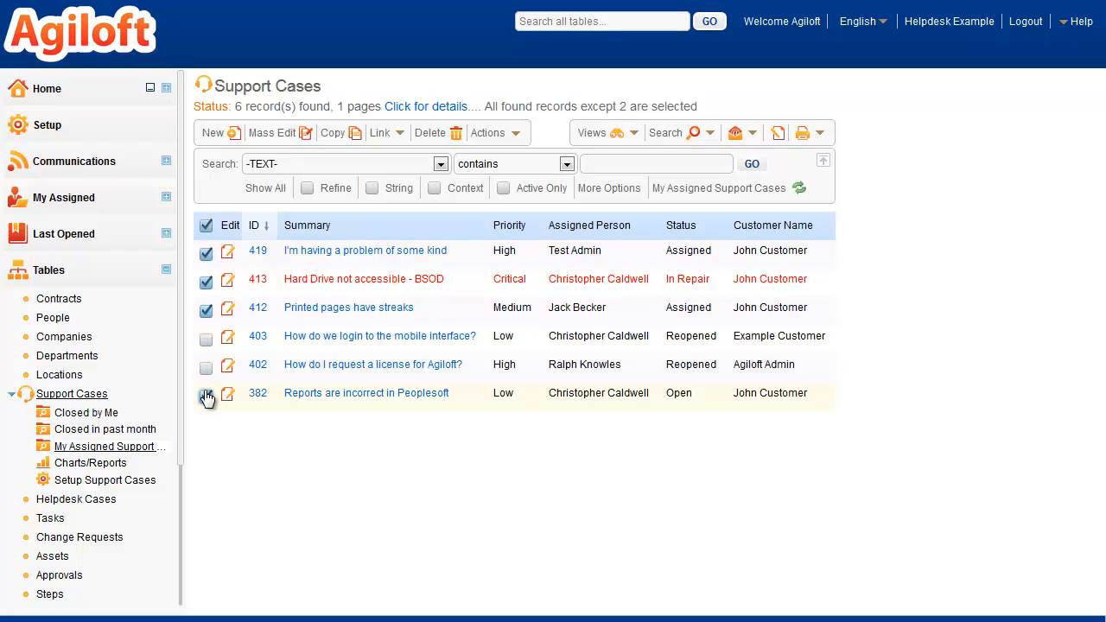
pyautogui.click(206, 396)
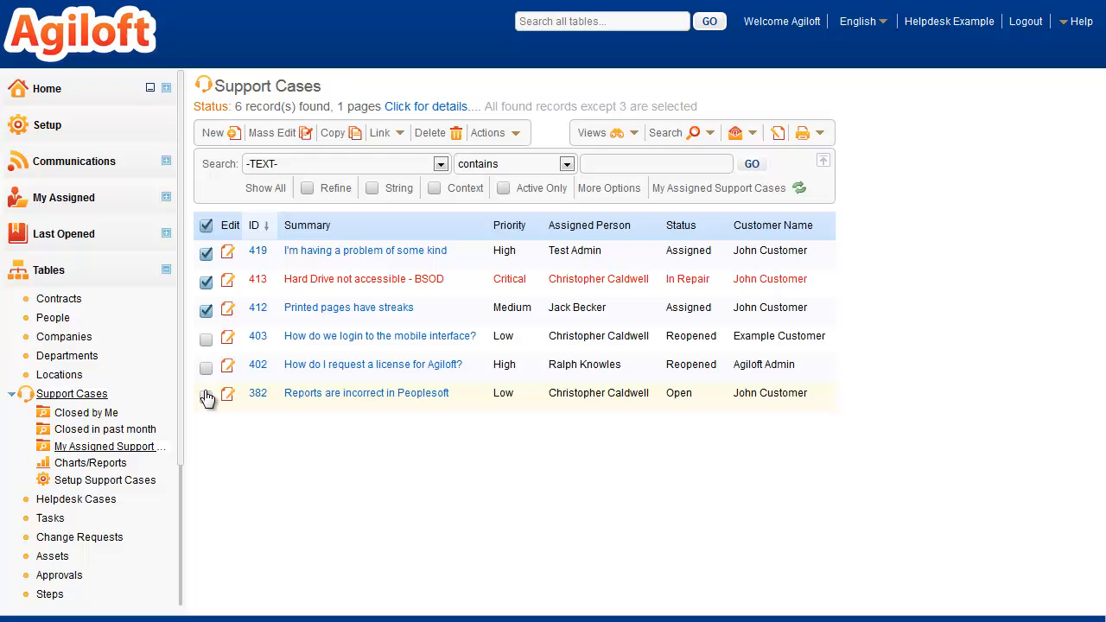
pyautogui.click(271, 134)
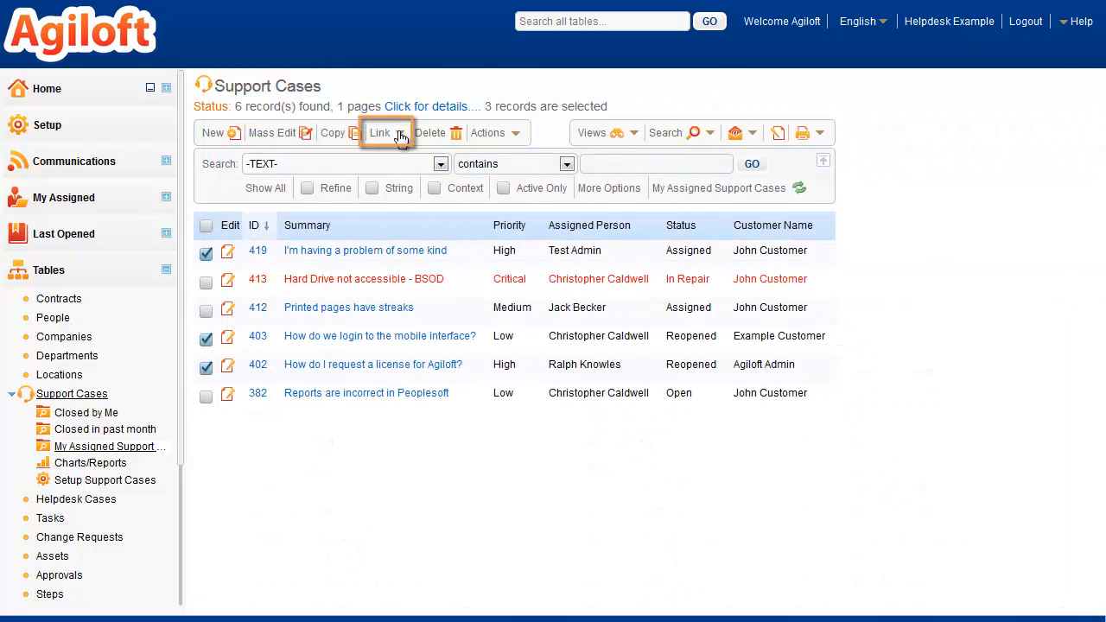
# Link the selected support cases 402, 403 and 419 to each other
pyautogui.click(401, 136)
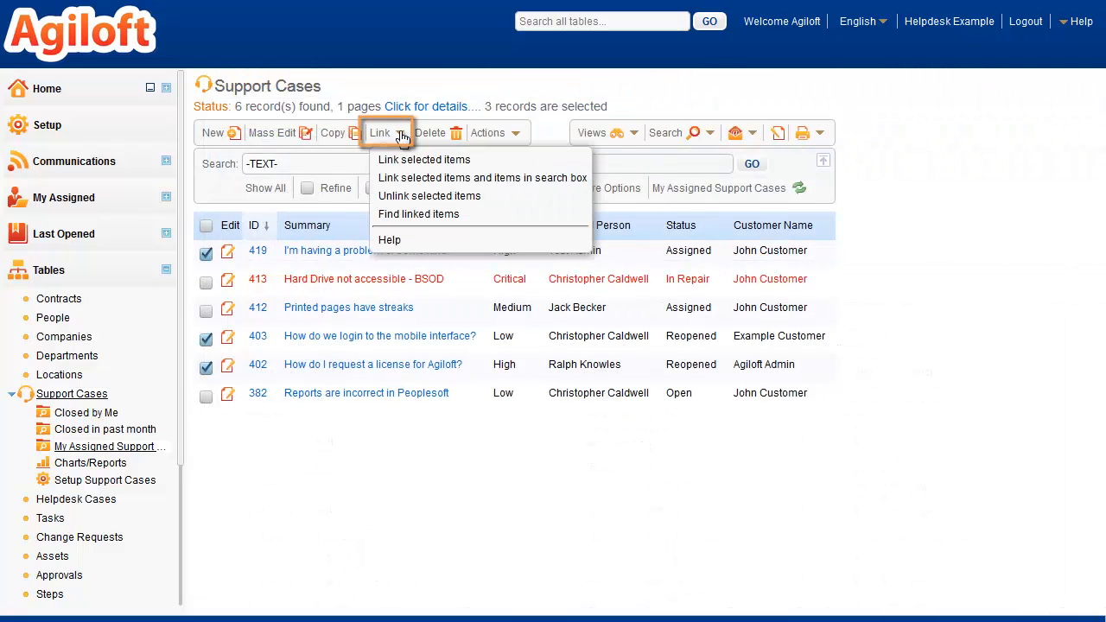
pyautogui.click(399, 157)
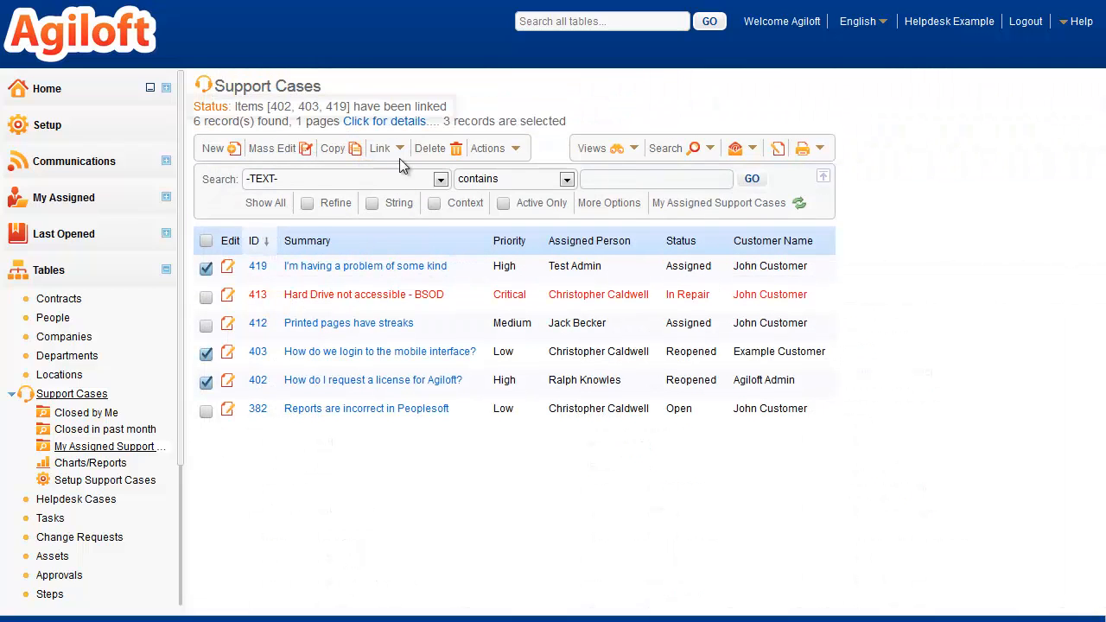
# Look up the records linked to support case 419, from its record form and by finding linked items in the table
pyautogui.click(227, 269)
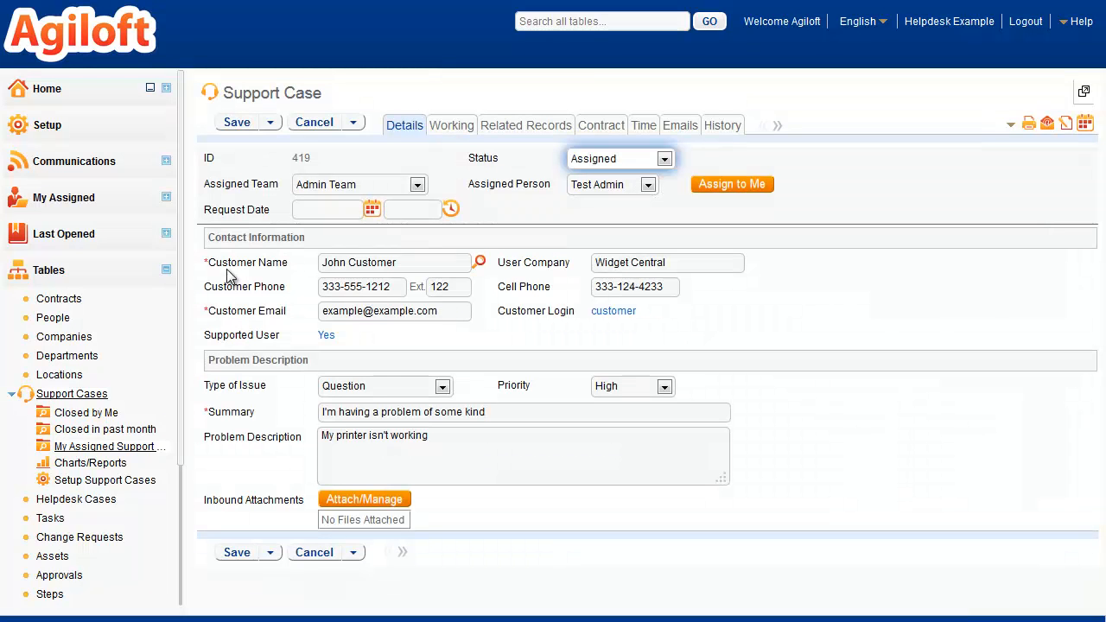
pyautogui.click(1008, 125)
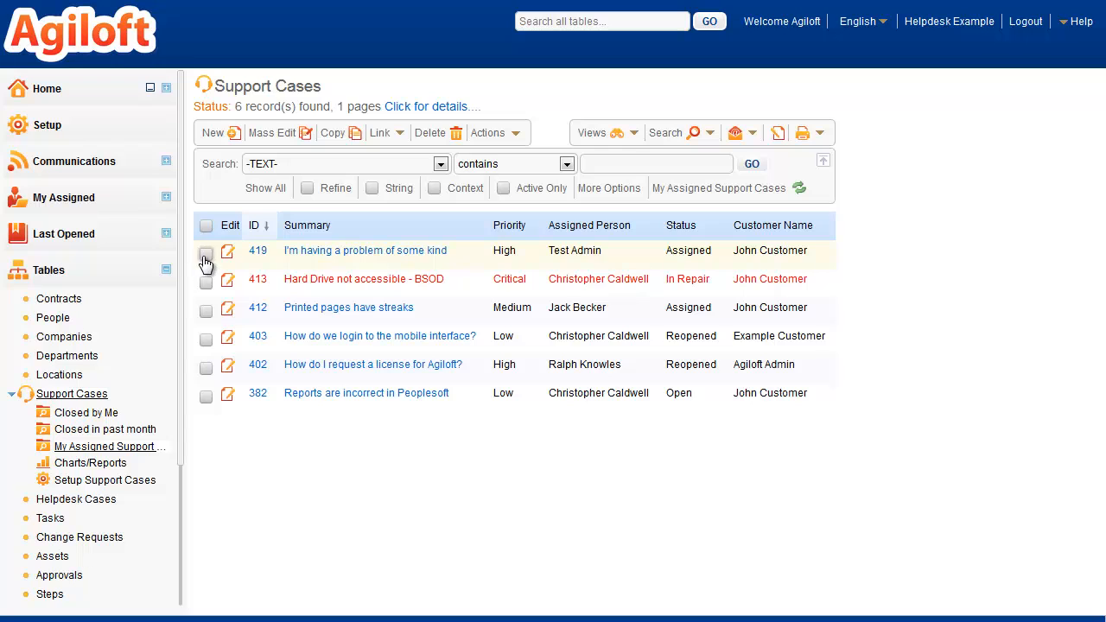
pyautogui.click(206, 253)
pyautogui.click(395, 139)
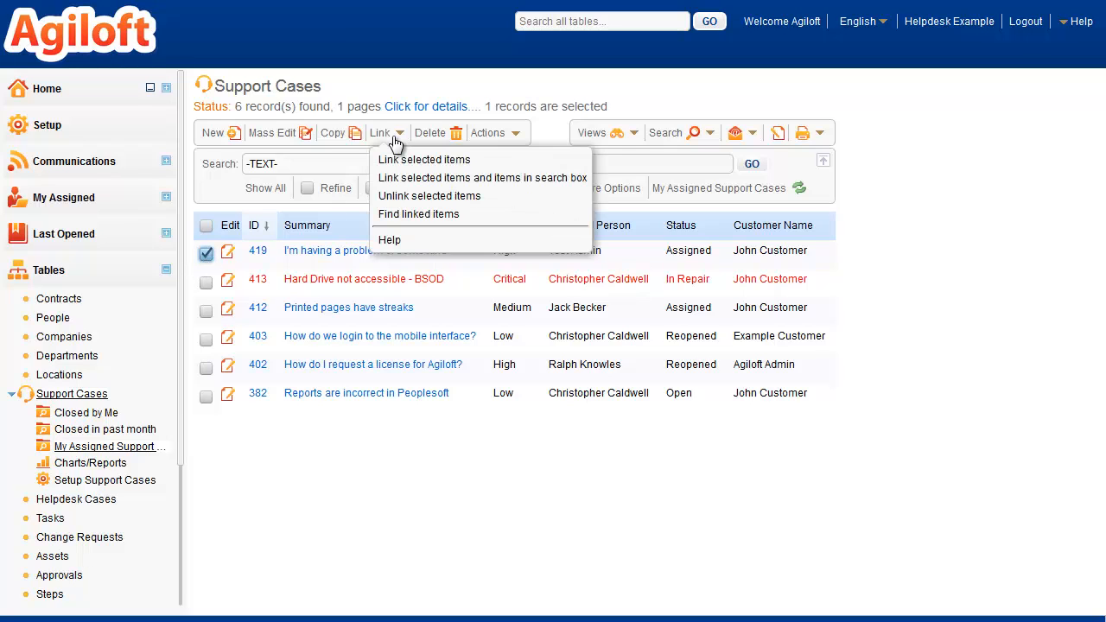
pyautogui.click(399, 214)
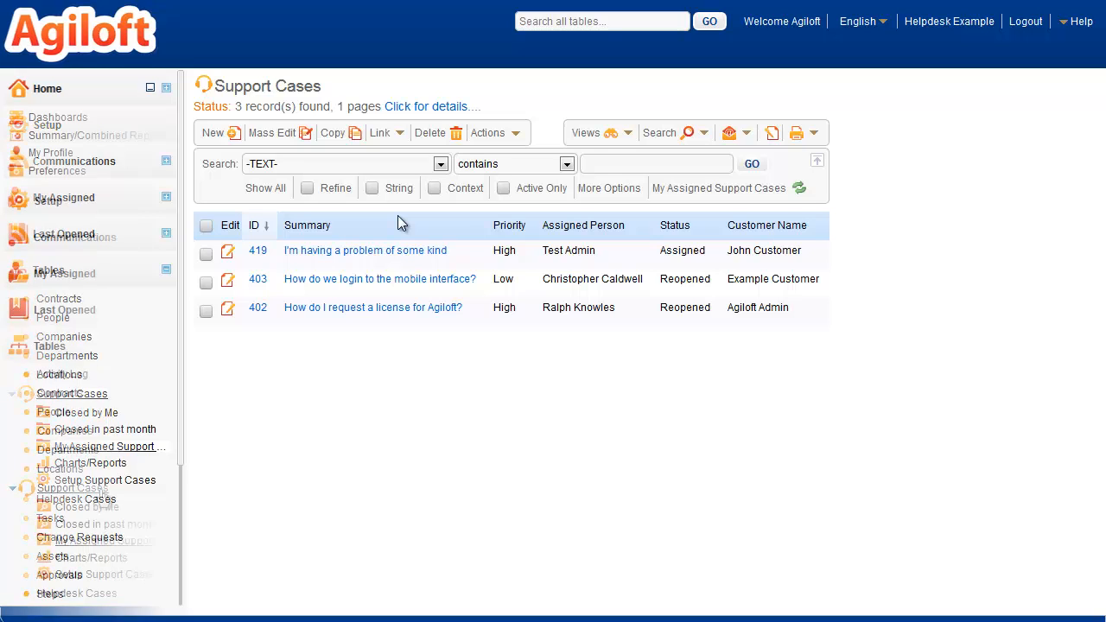
# Show the full Support Cases table and search its text fields for cases containing "problem"
pyautogui.click(101, 490)
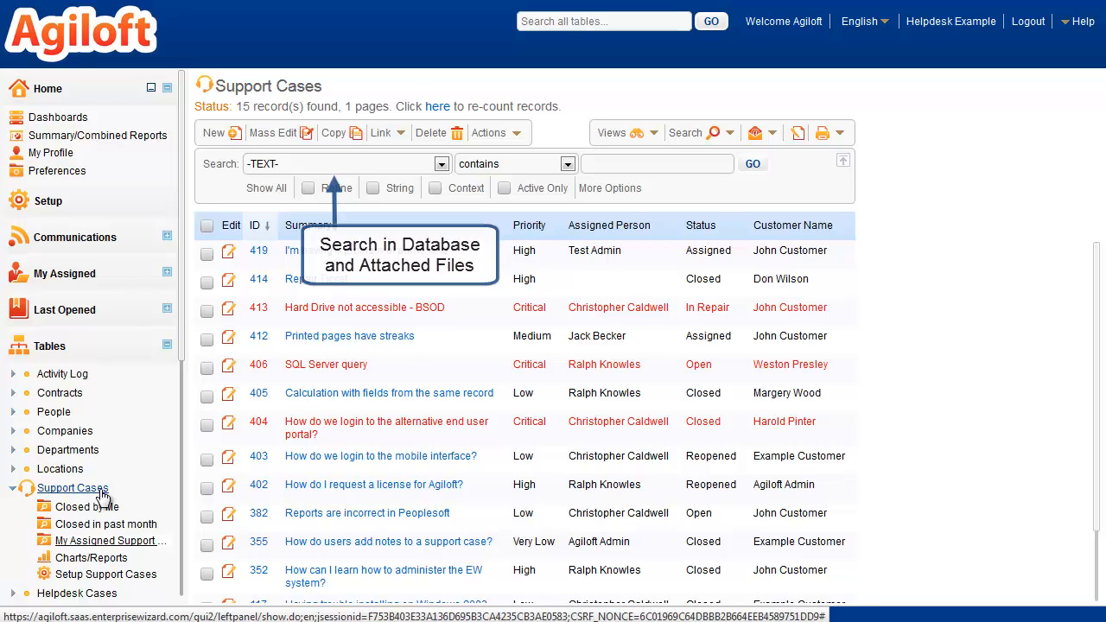
pyautogui.click(688, 135)
pyautogui.click(689, 135)
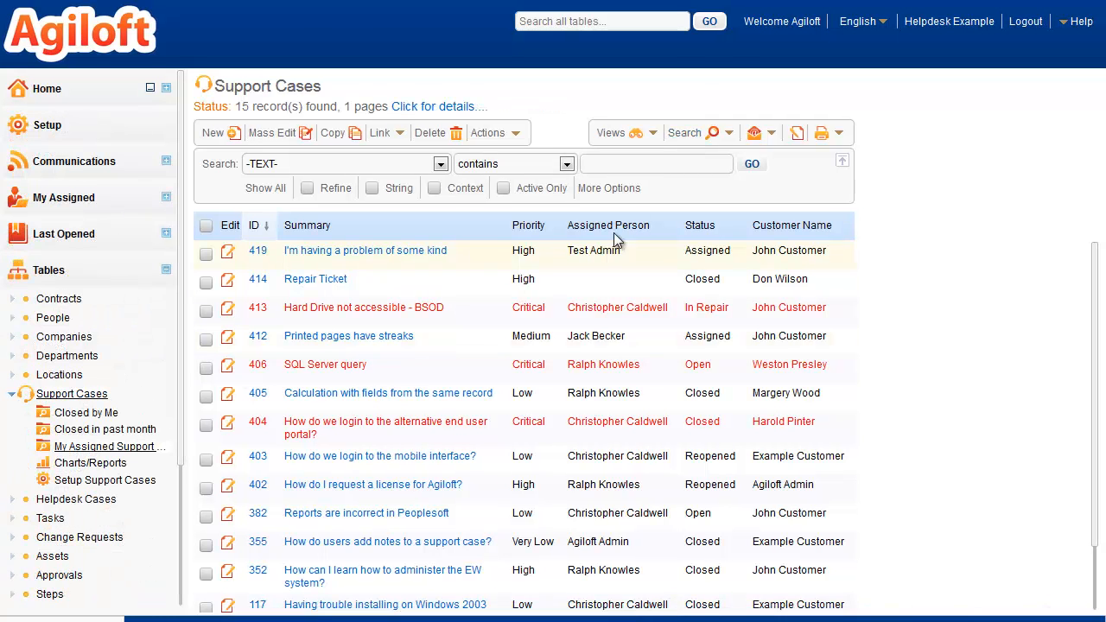
pyautogui.click(707, 171)
pyautogui.write('problem')
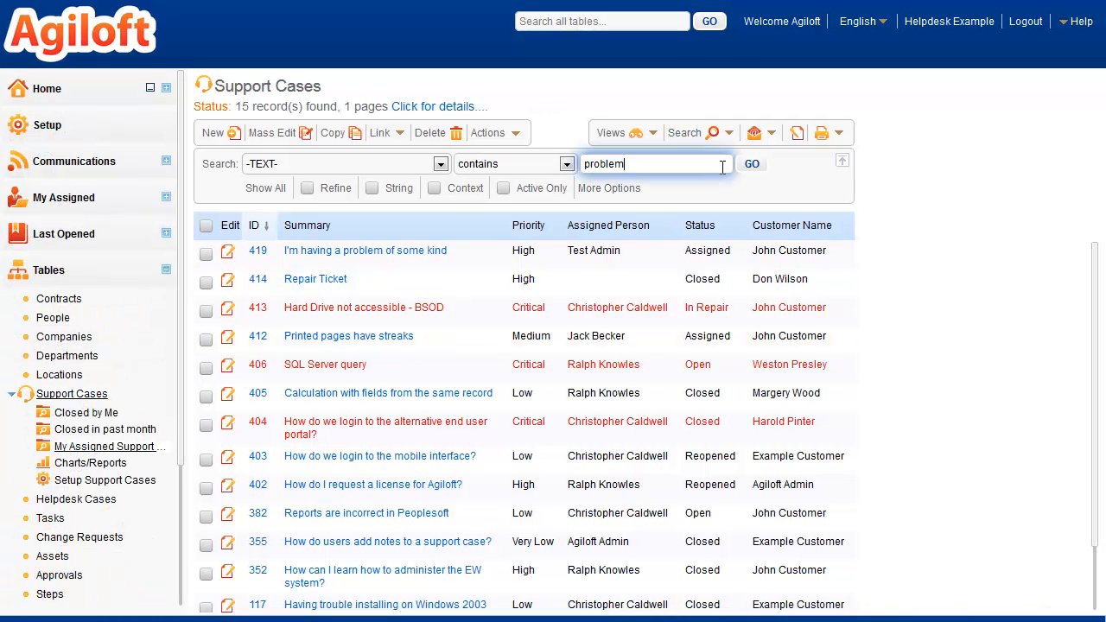
pyautogui.click(755, 165)
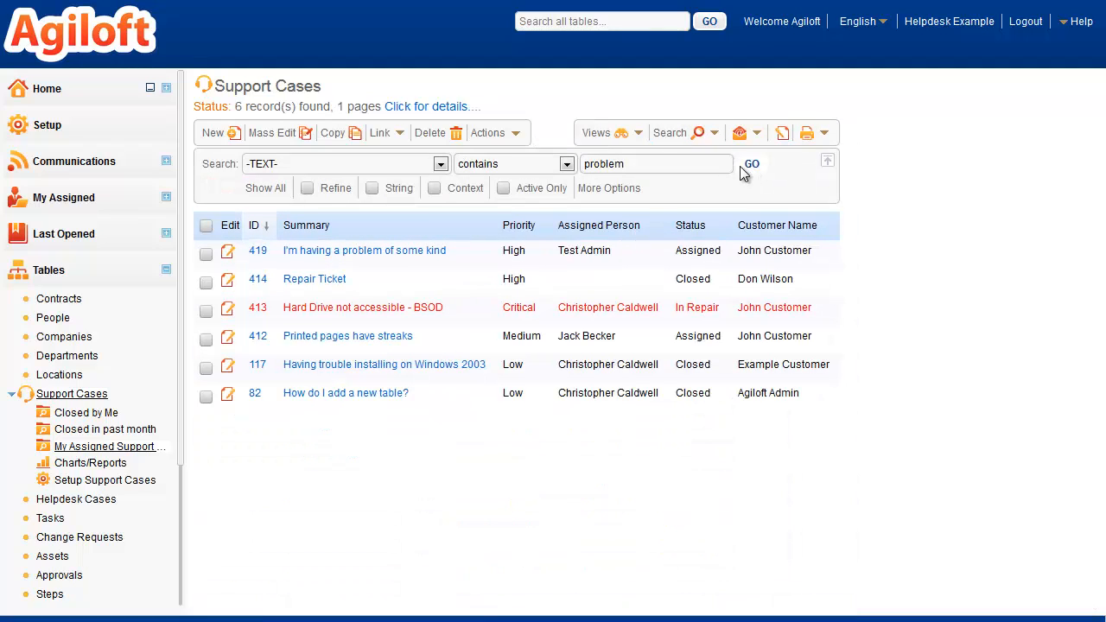
# Search the support cases for text containing 352
pyautogui.click(697, 167)
pyautogui.doubleClick(698, 167)
pyautogui.write('352')
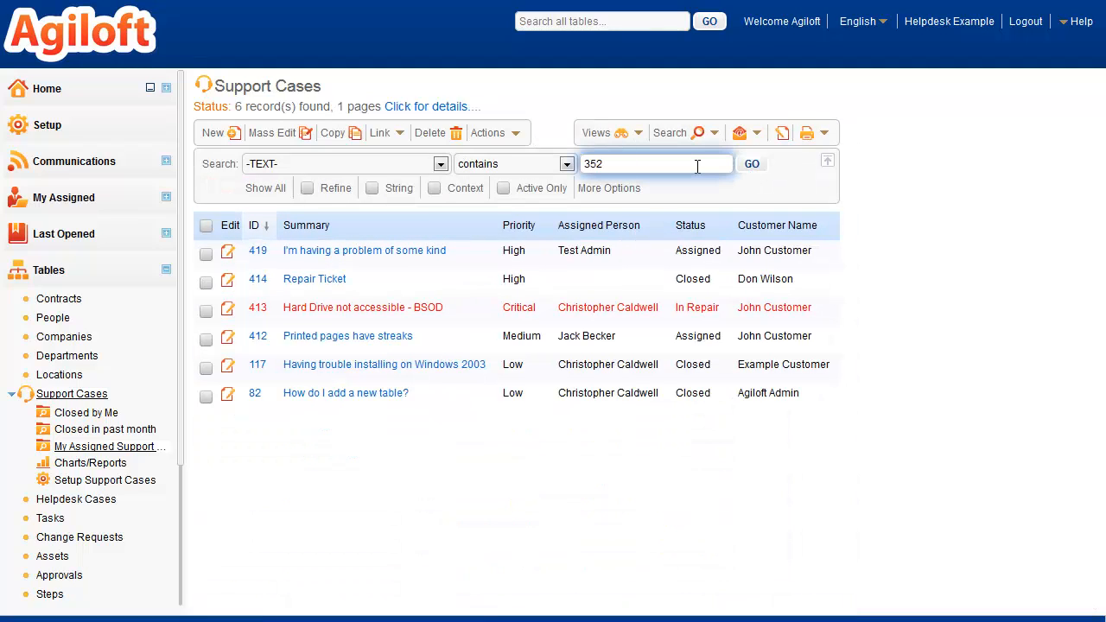
pyautogui.click(752, 168)
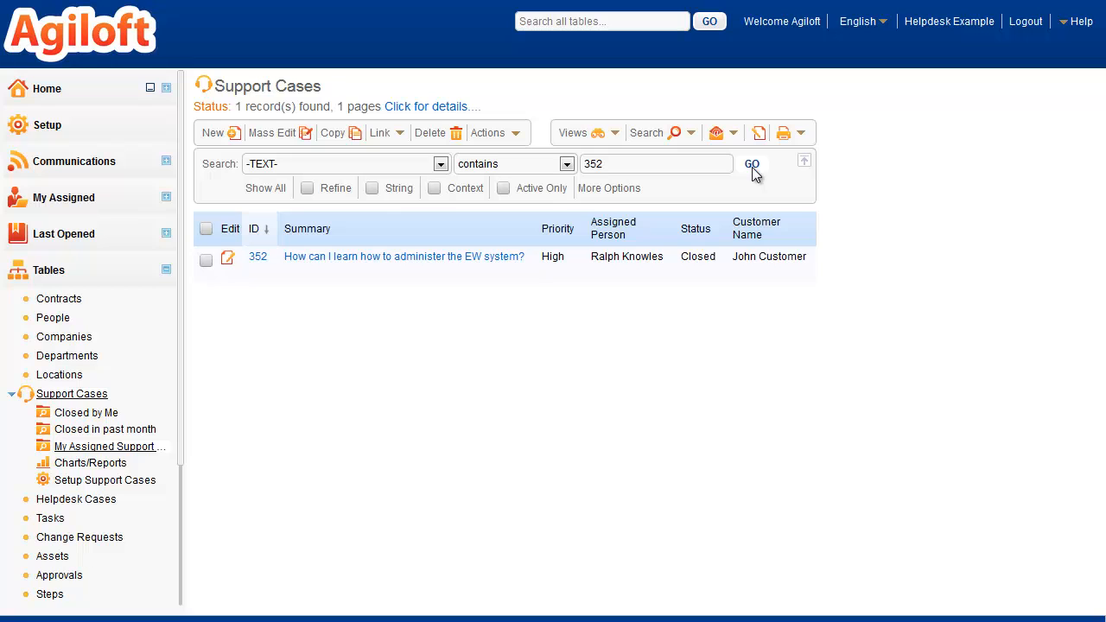
# Search for support cases whose Customer Name contains the customer's first name
pyautogui.click(440, 164)
pyautogui.moveTo(443, 218); pyautogui.dragTo(444, 260)
pyautogui.click(404, 281)
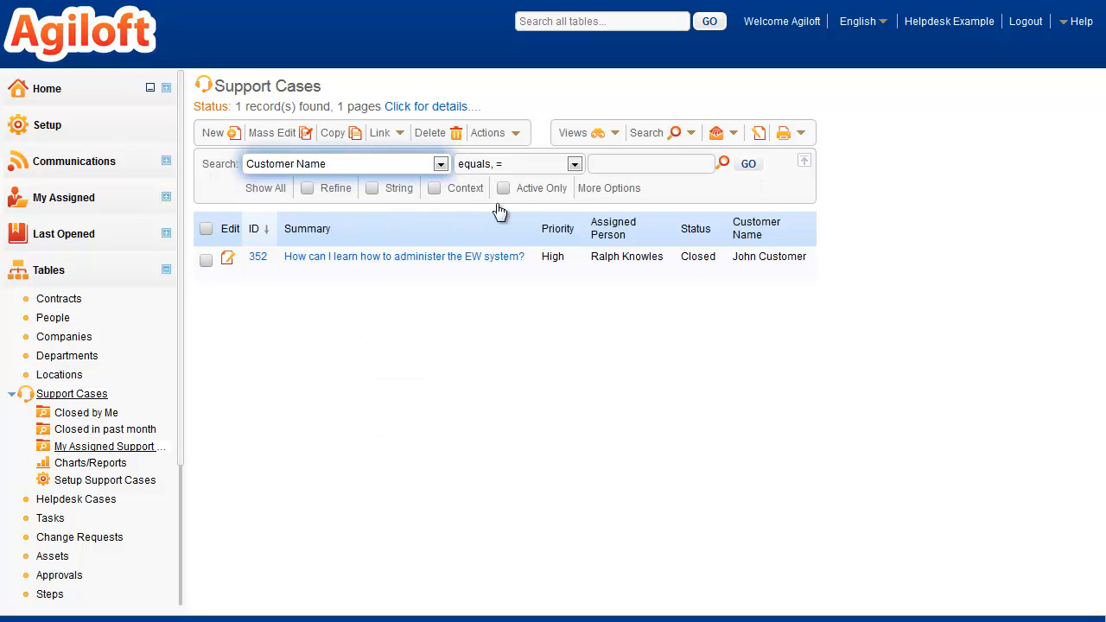
pyautogui.click(574, 165)
pyautogui.click(525, 207)
pyautogui.click(693, 164)
pyautogui.write('John')
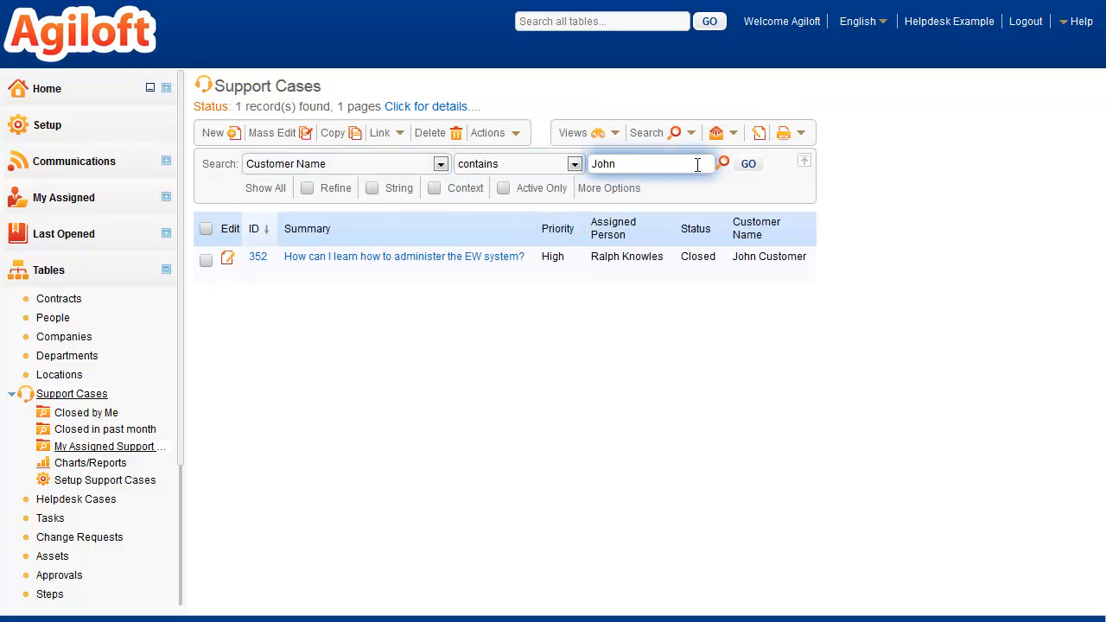
pyautogui.click(750, 169)
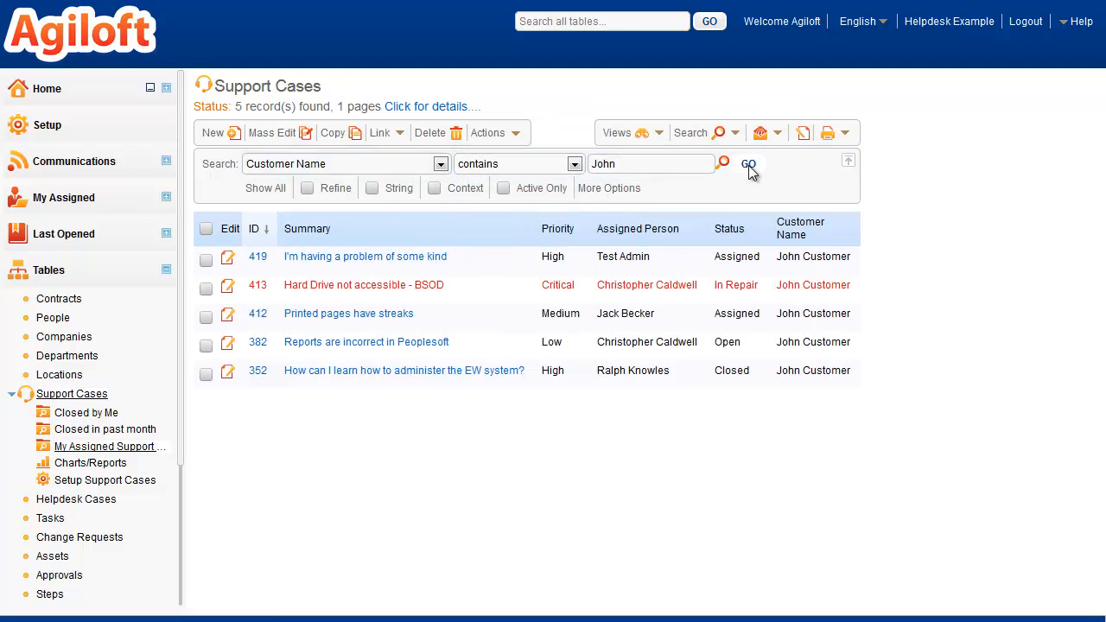
# Refine the customer search to cases whose Status does not equal Closed, with Context enabled
pyautogui.click(341, 192)
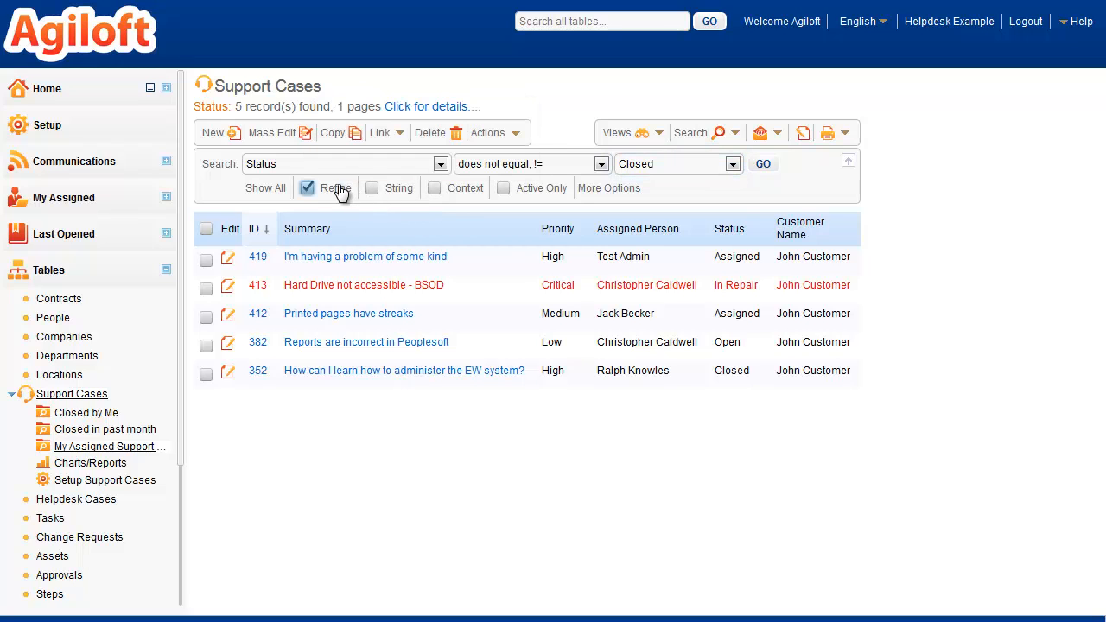
pyautogui.click(465, 192)
pyautogui.click(763, 164)
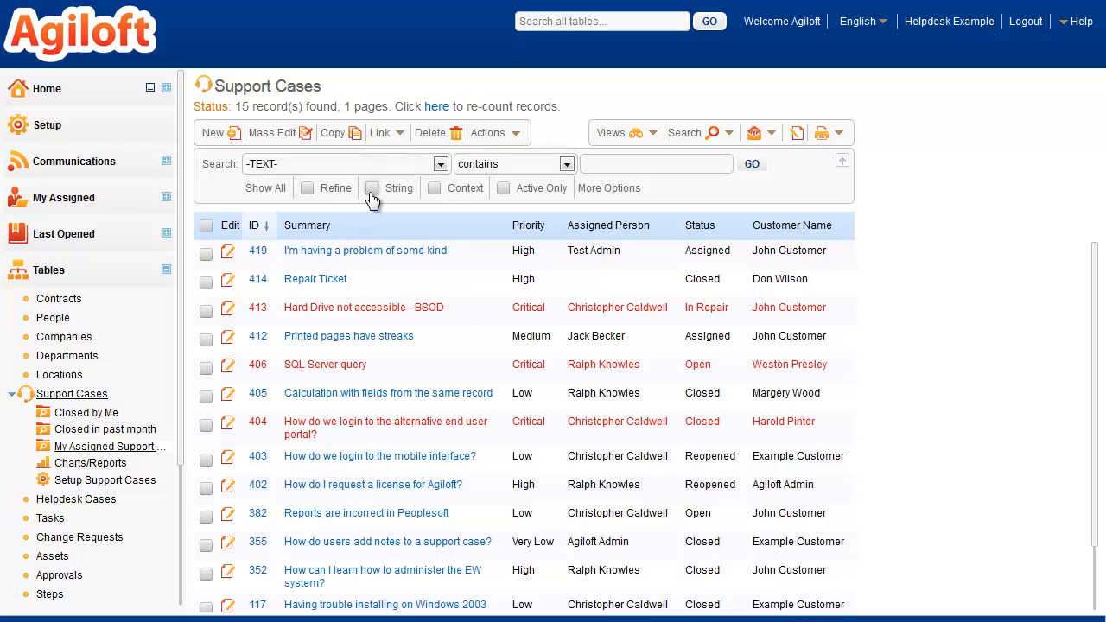
# Run a String search across all support cases for text containing "use"
pyautogui.click(371, 188)
pyautogui.click(682, 165)
pyautogui.write('use')
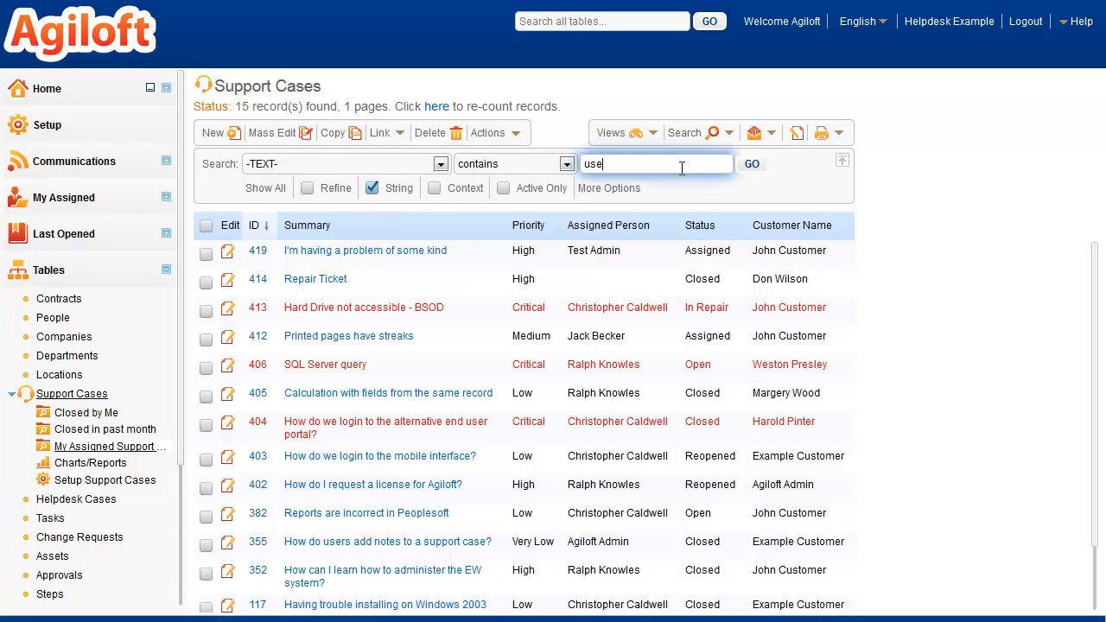
pyautogui.click(752, 164)
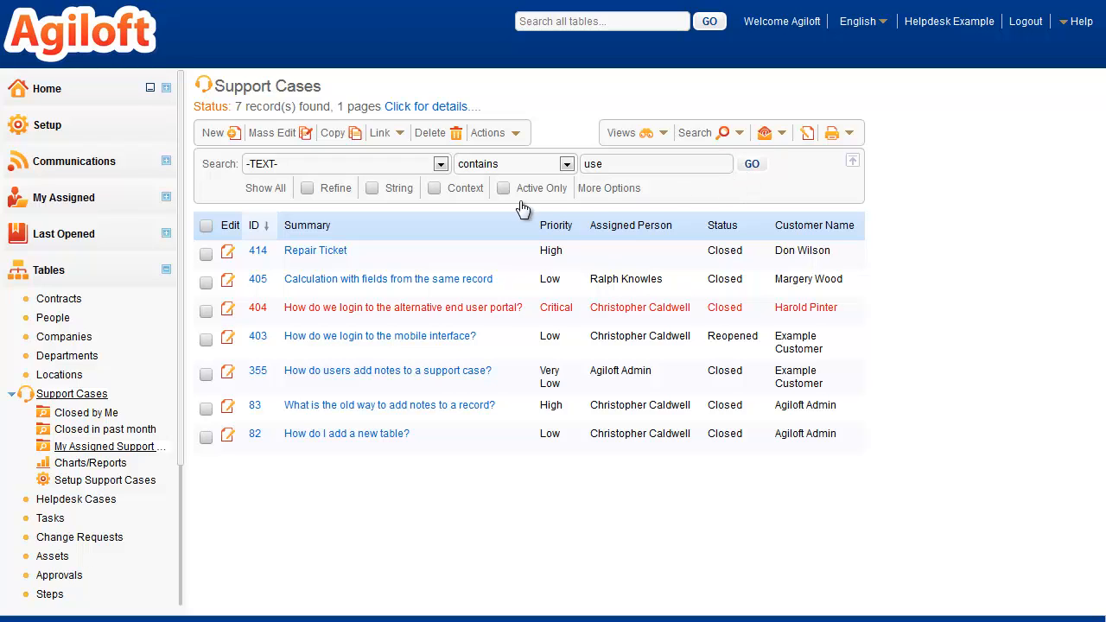
# Clear the text search and run the saved search My Assigned Support Cases
pyautogui.click(265, 188)
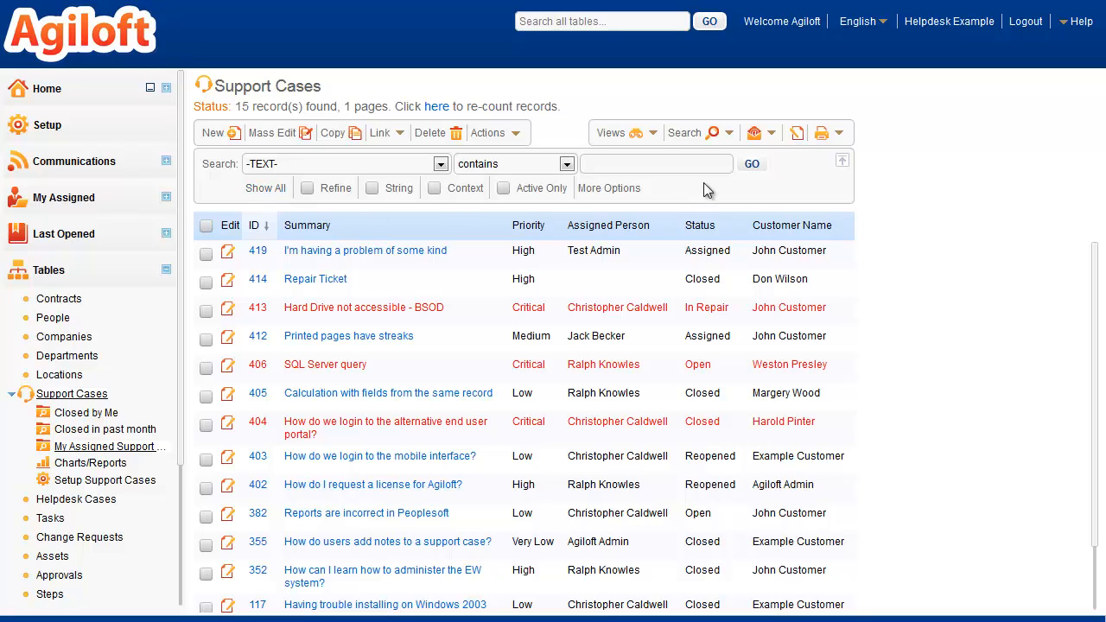
pyautogui.click(731, 133)
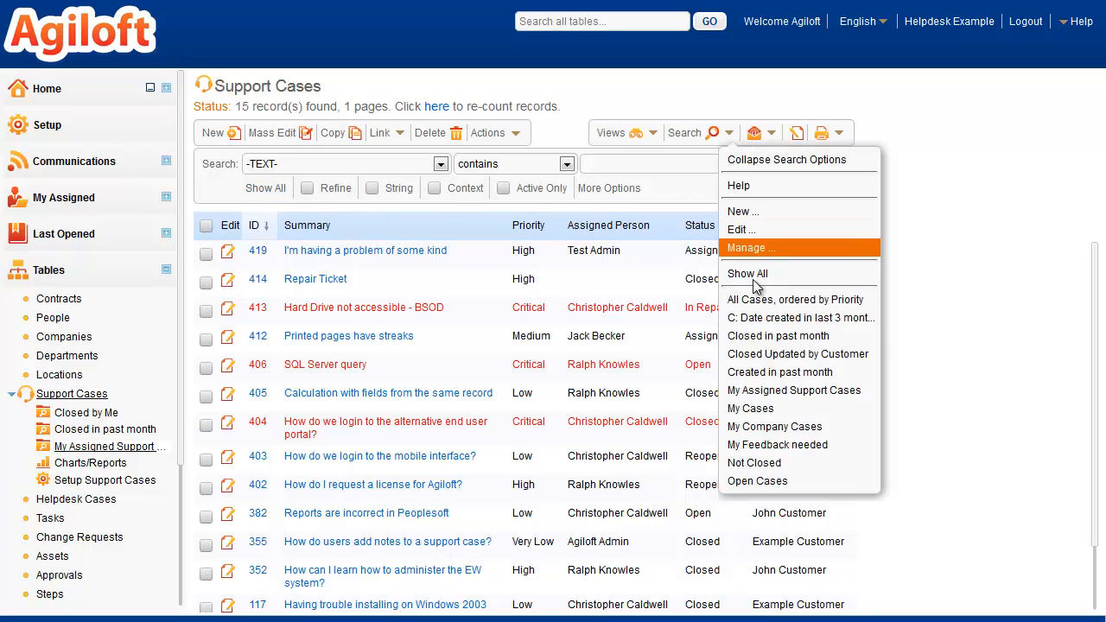
pyautogui.click(766, 391)
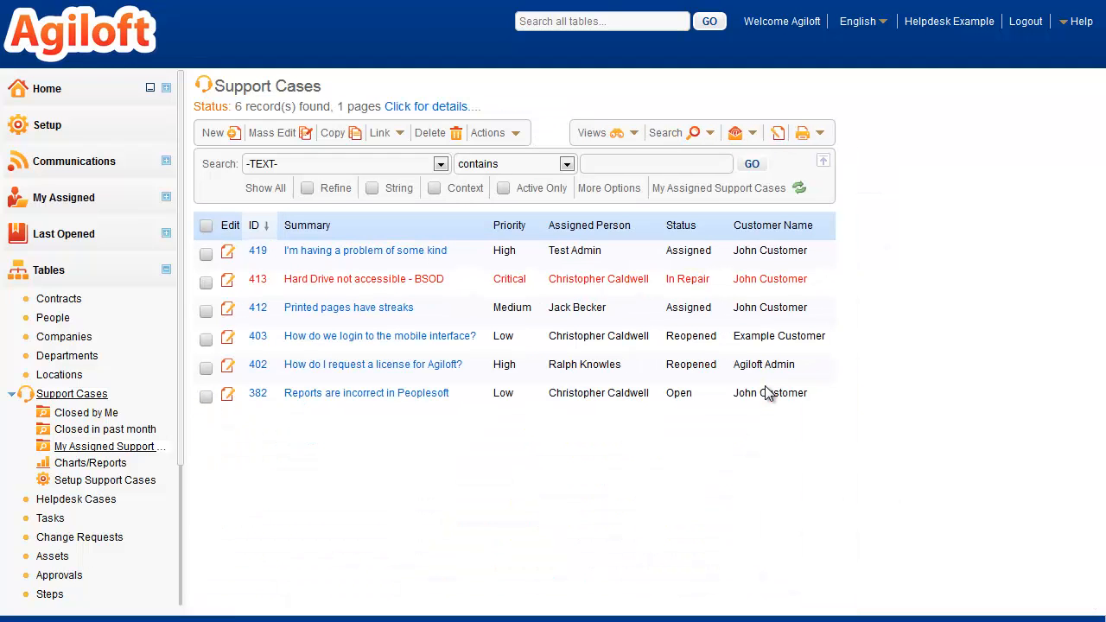
# Return to the full Support Cases table and start a new view for it
pyautogui.click(74, 394)
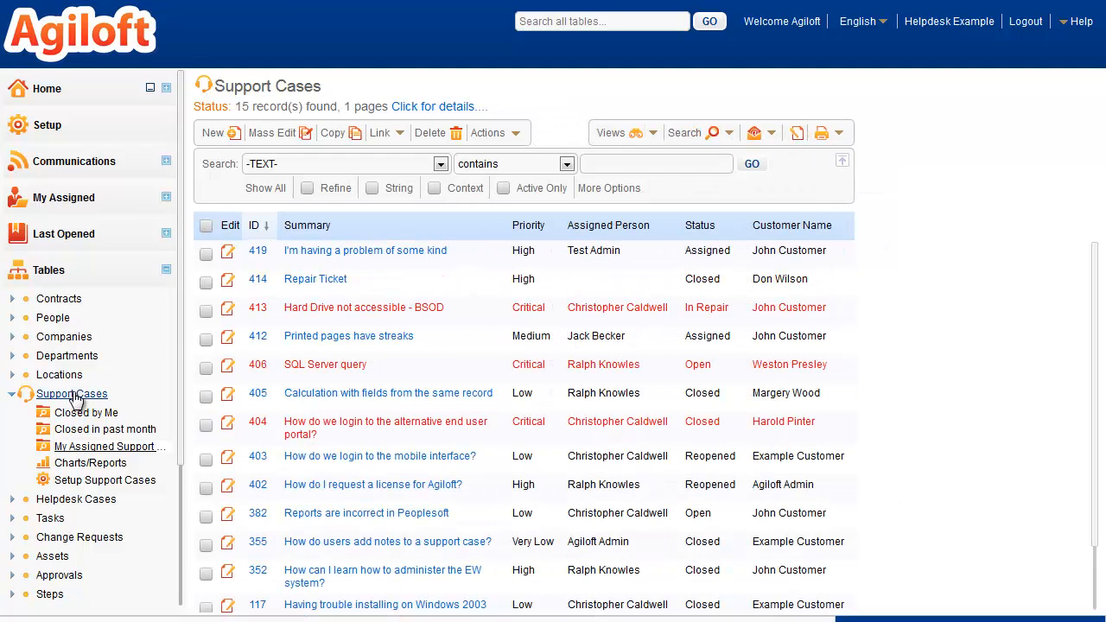
pyautogui.click(654, 133)
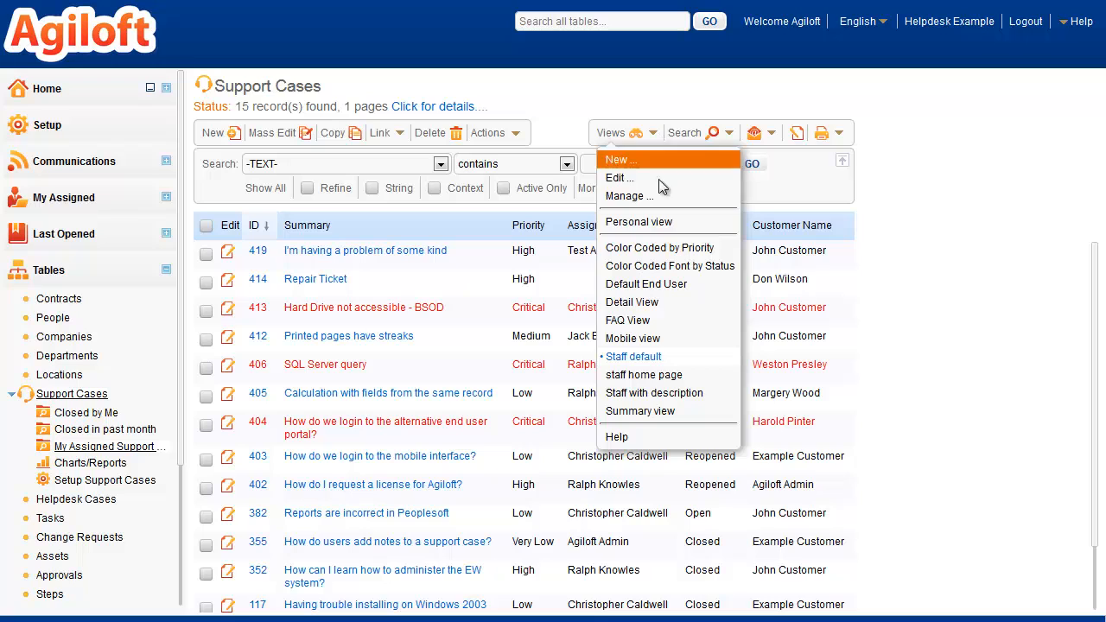
pyautogui.click(644, 162)
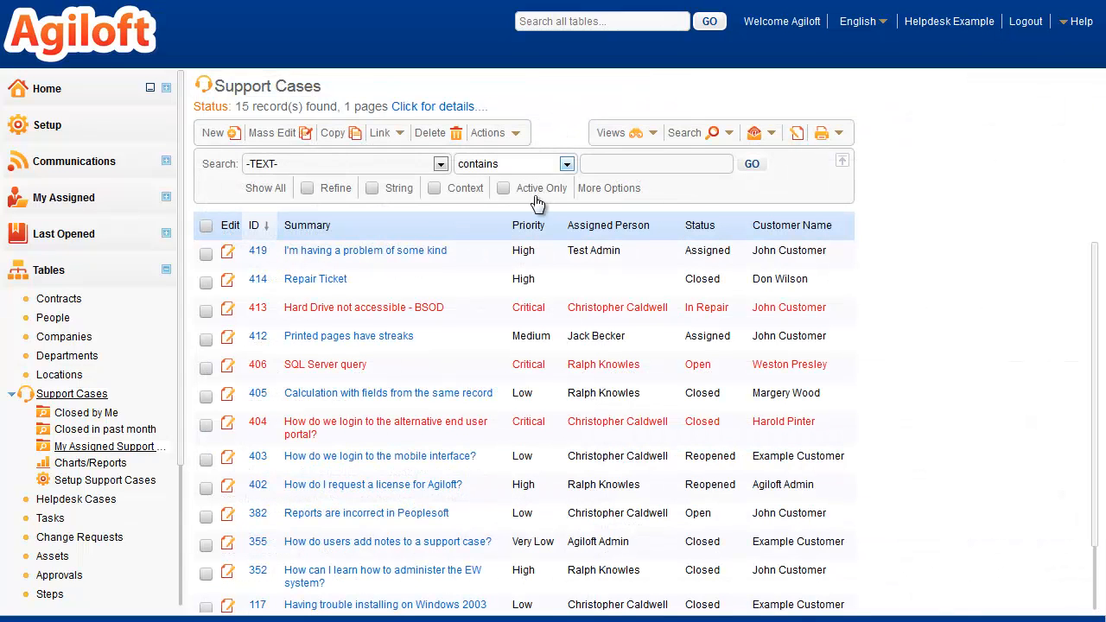
# Sort the support cases by Priority, with Status as the secondary sort column
pyautogui.click(528, 232)
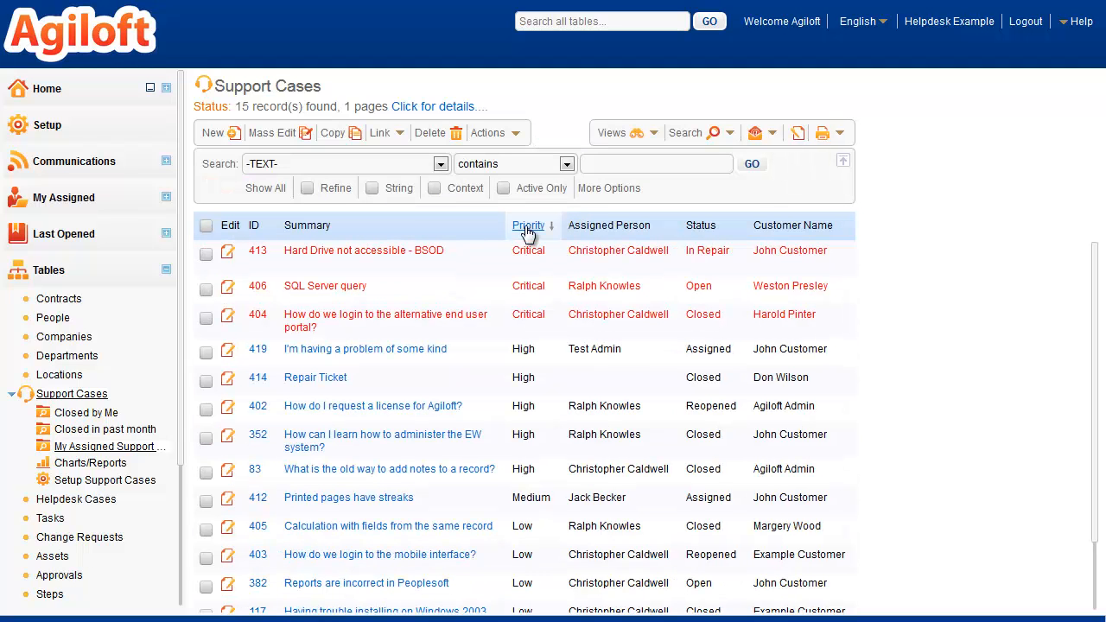
pyautogui.click(703, 230)
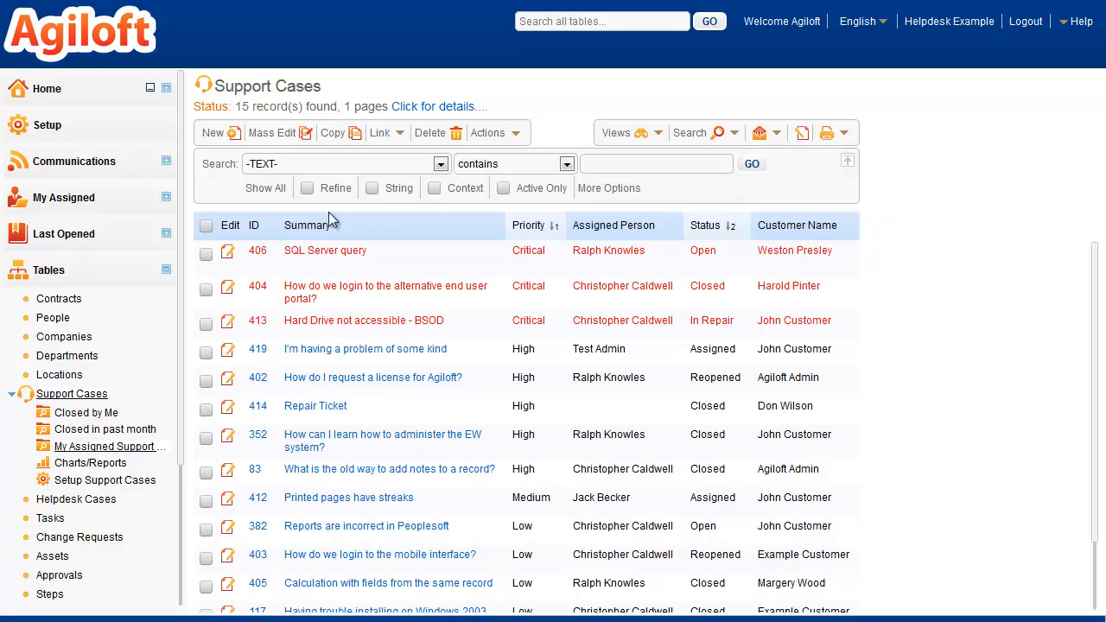
# Select support case 406, open a templated email to its customer, and open the table's print options
pyautogui.click(206, 253)
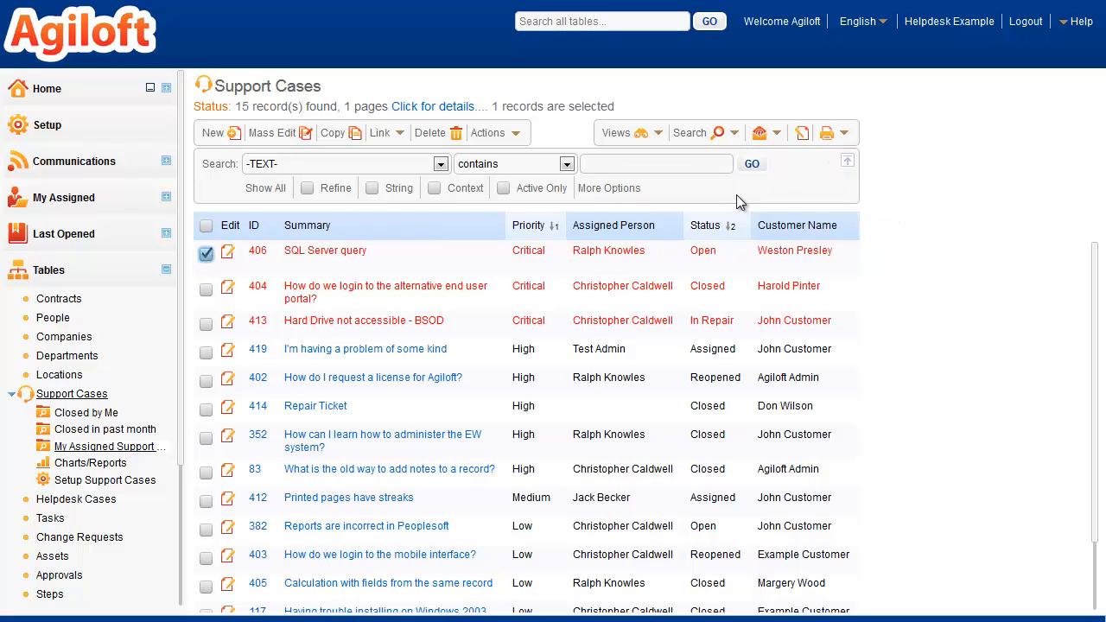
pyautogui.click(774, 136)
pyautogui.click(782, 190)
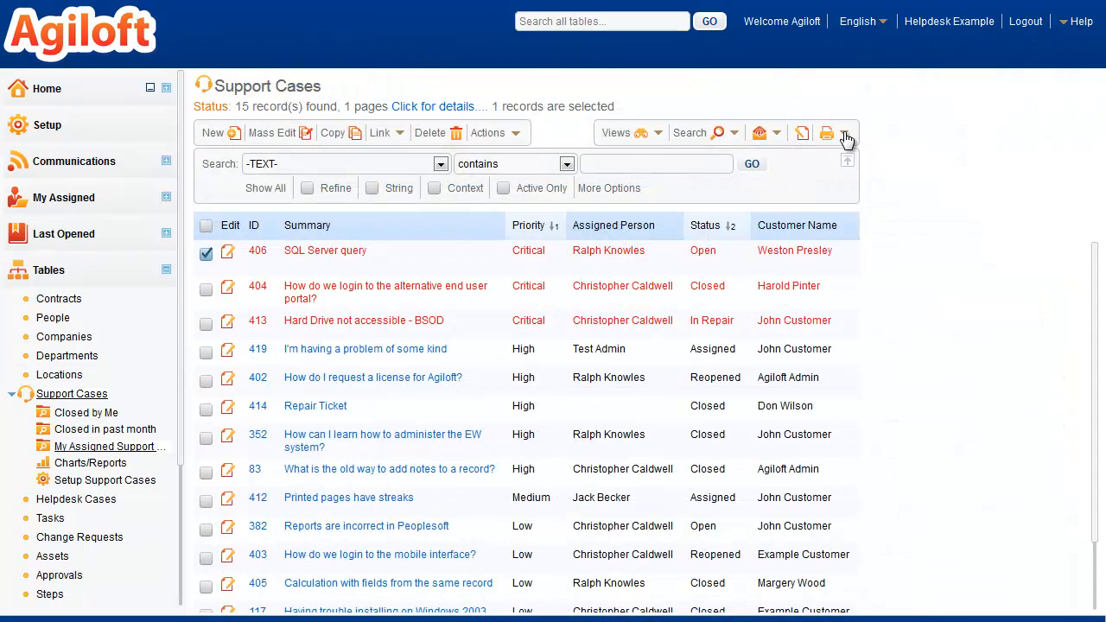
pyautogui.click(845, 136)
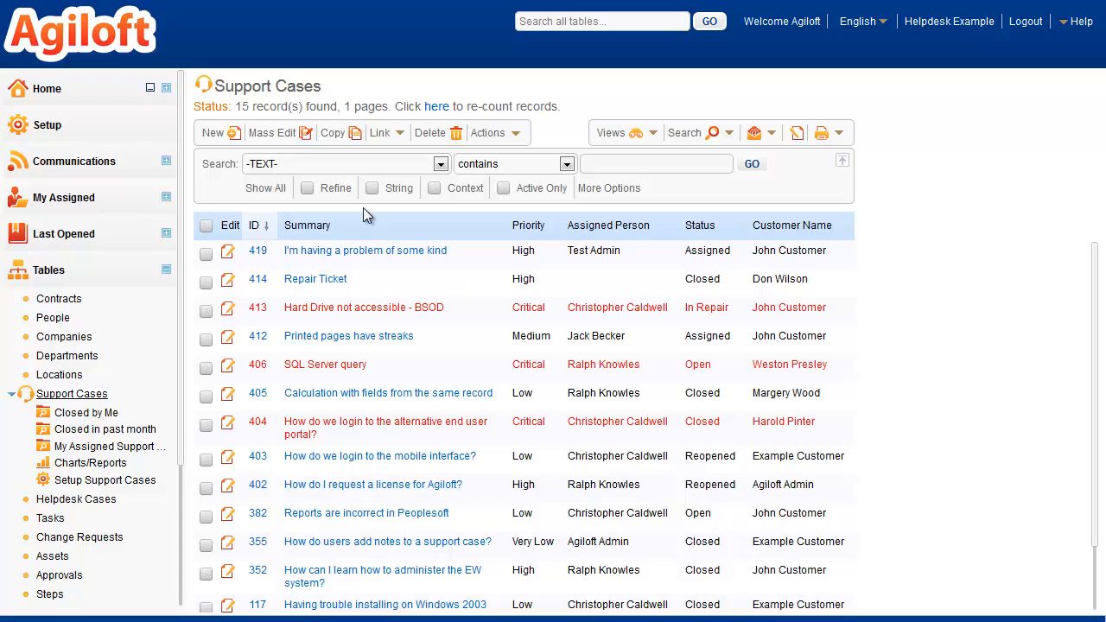
# Open the support case "I'm having a problem of some kind" from the last opened records
pyautogui.click(132, 239)
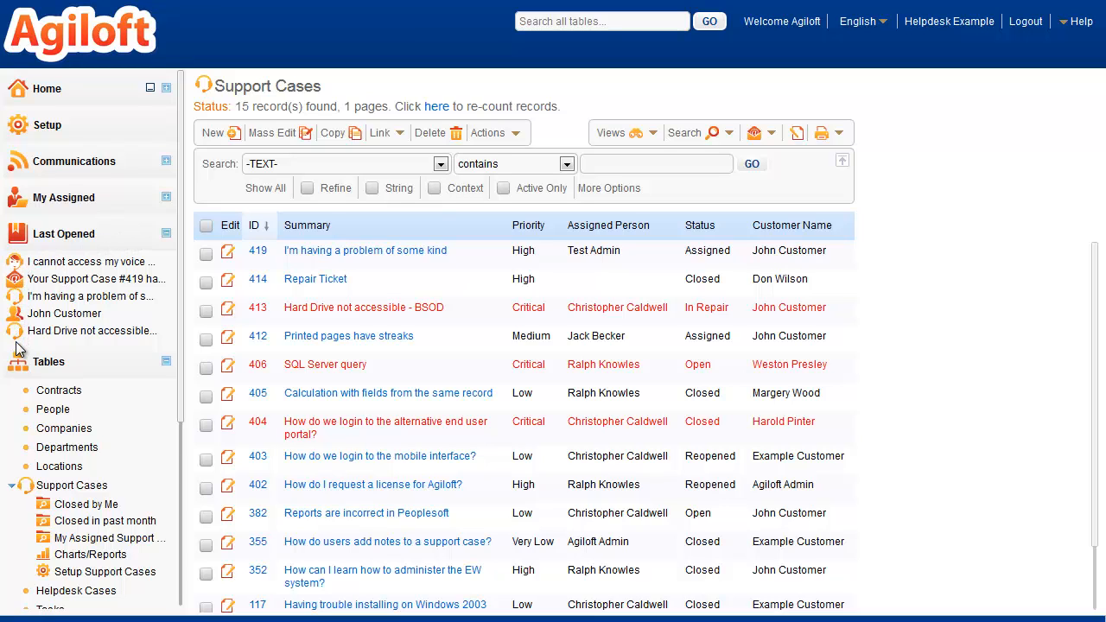
pyautogui.click(75, 299)
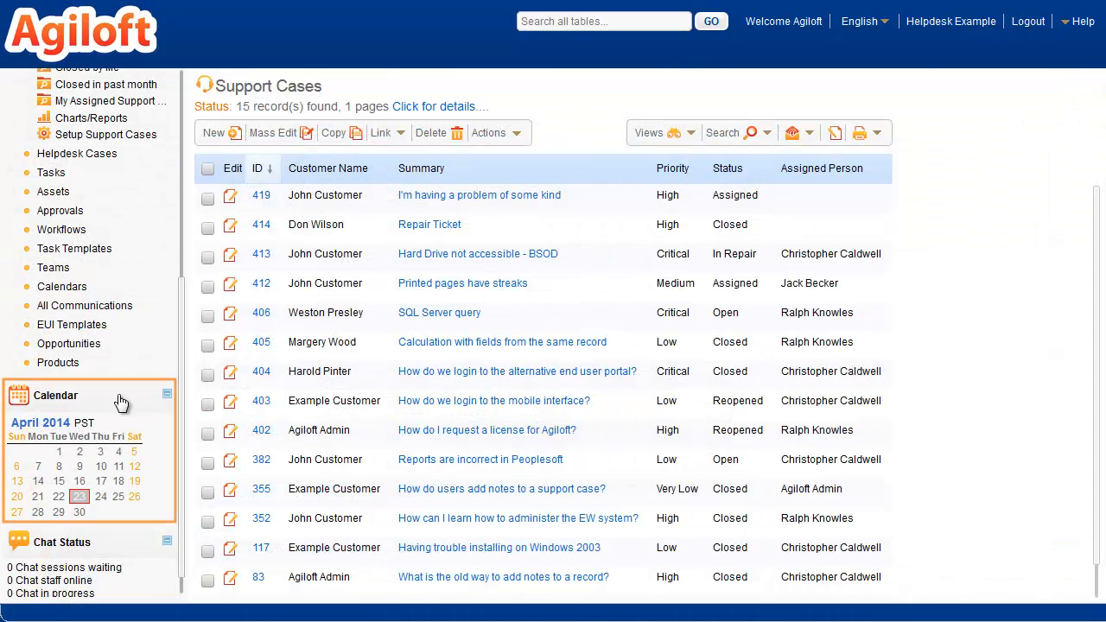
# Open the calendar for 23 April 2014 and the calendar function of support case 355
pyautogui.click(79, 498)
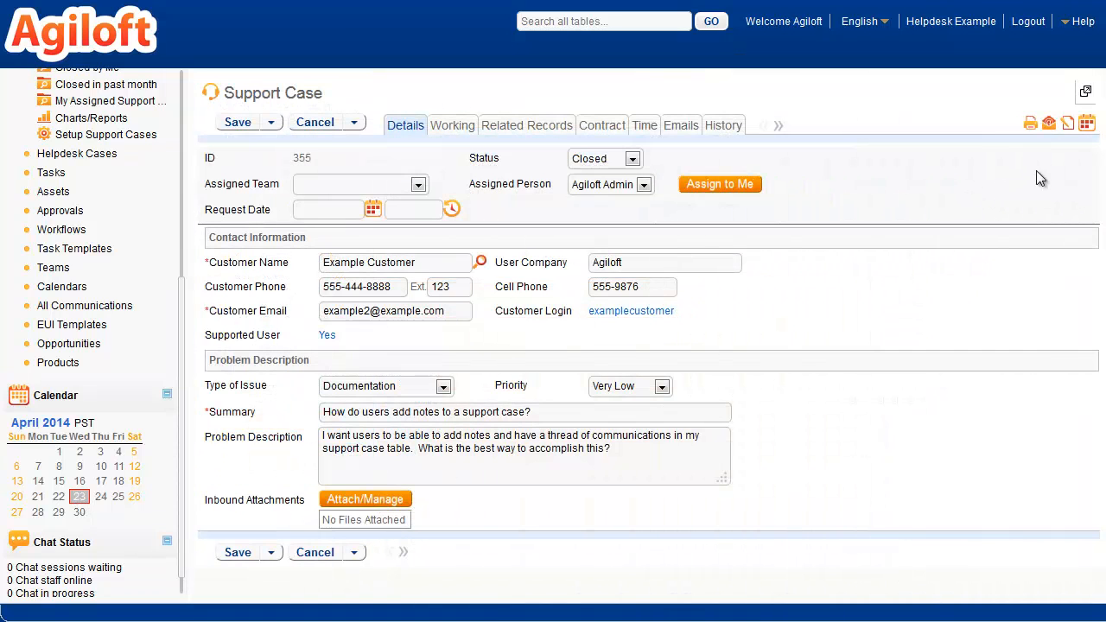
pyautogui.click(1087, 126)
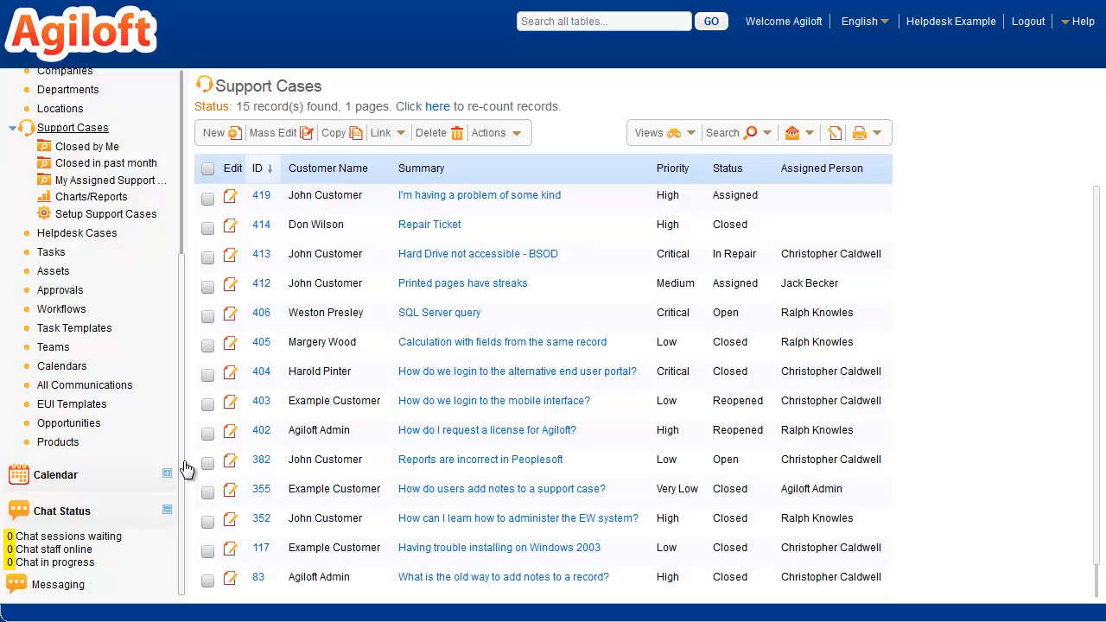
# Broadcast the message "Hello Team" to only the Company Team and Support Team
pyautogui.click(58, 586)
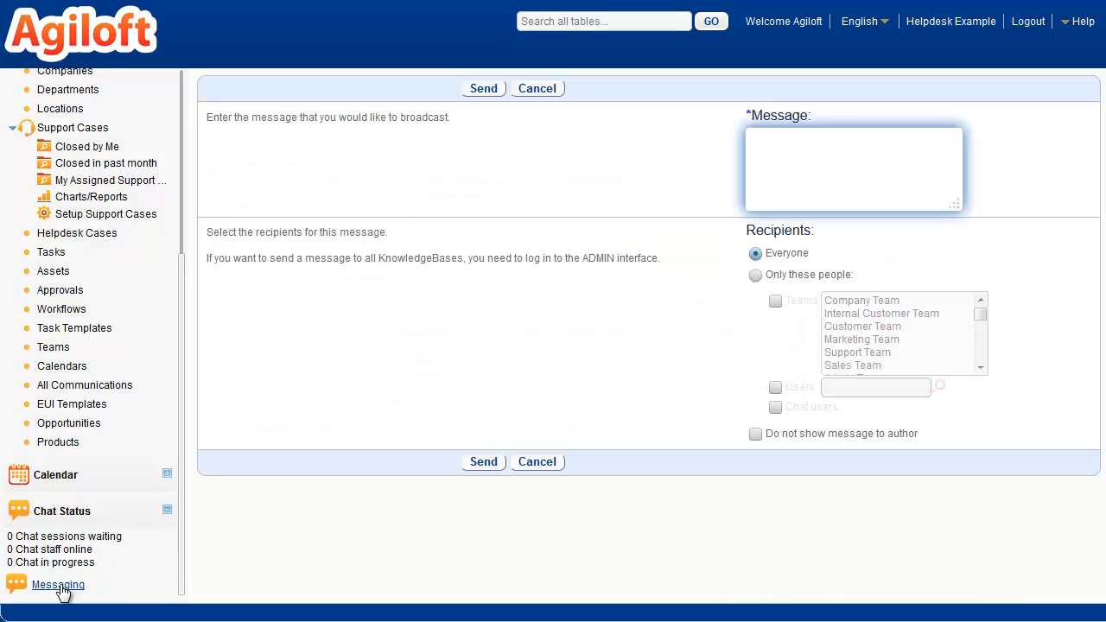
pyautogui.write('Hello Team')
pyautogui.click(756, 276)
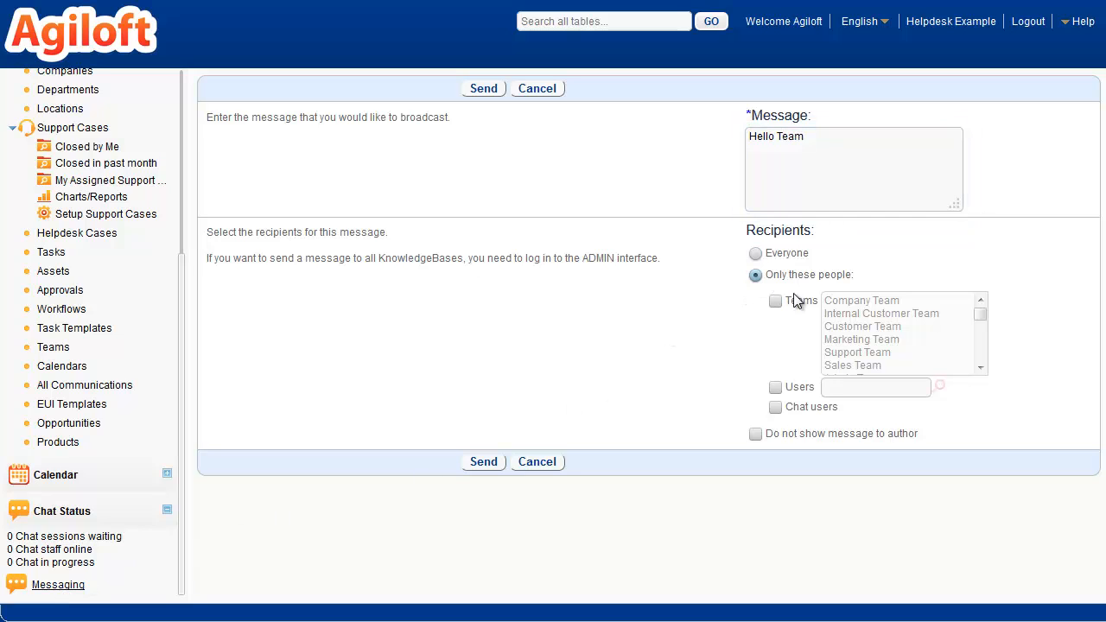
pyautogui.click(795, 300)
pyautogui.click(852, 302)
pyautogui.keyDown('ctrl'); pyautogui.click(856, 353); pyautogui.keyUp('ctrl')
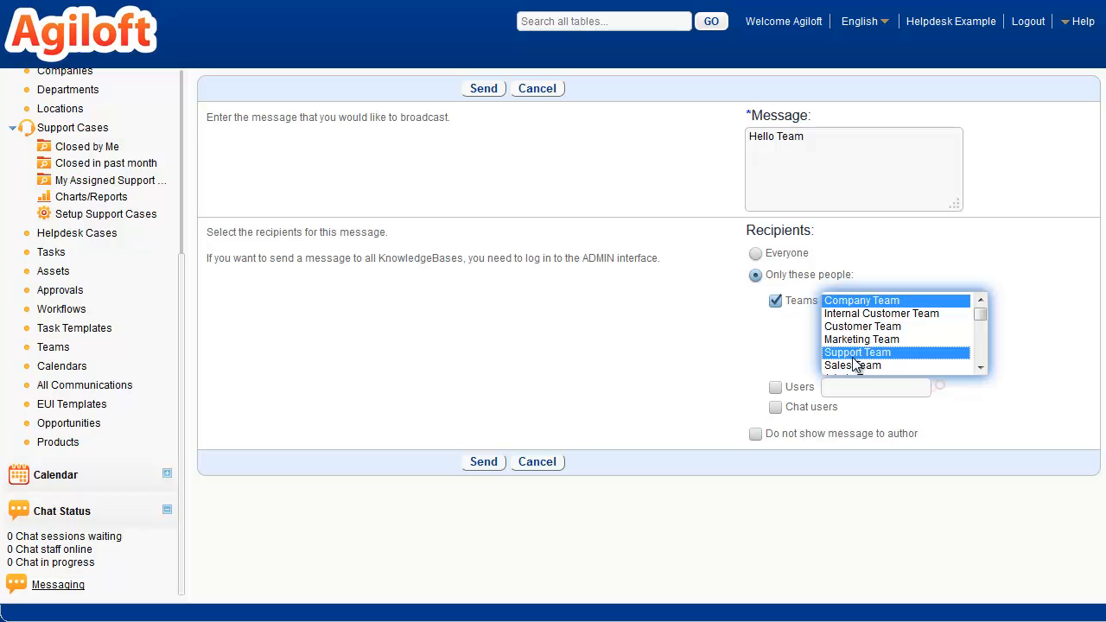
pyautogui.click(490, 464)
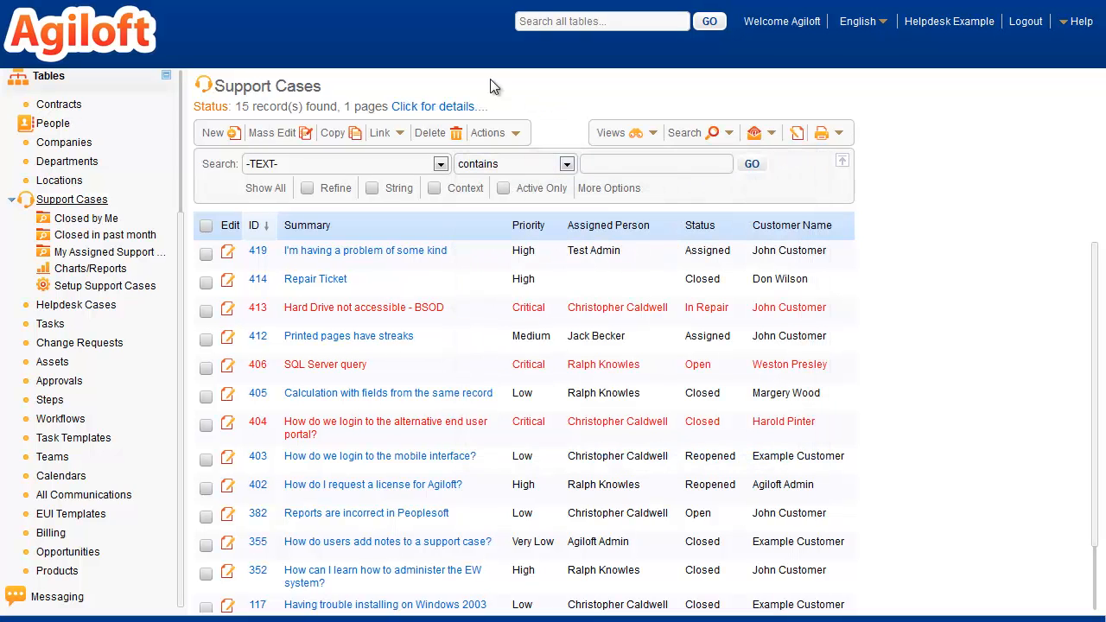
# Display the available interface languages
pyautogui.click(885, 21)
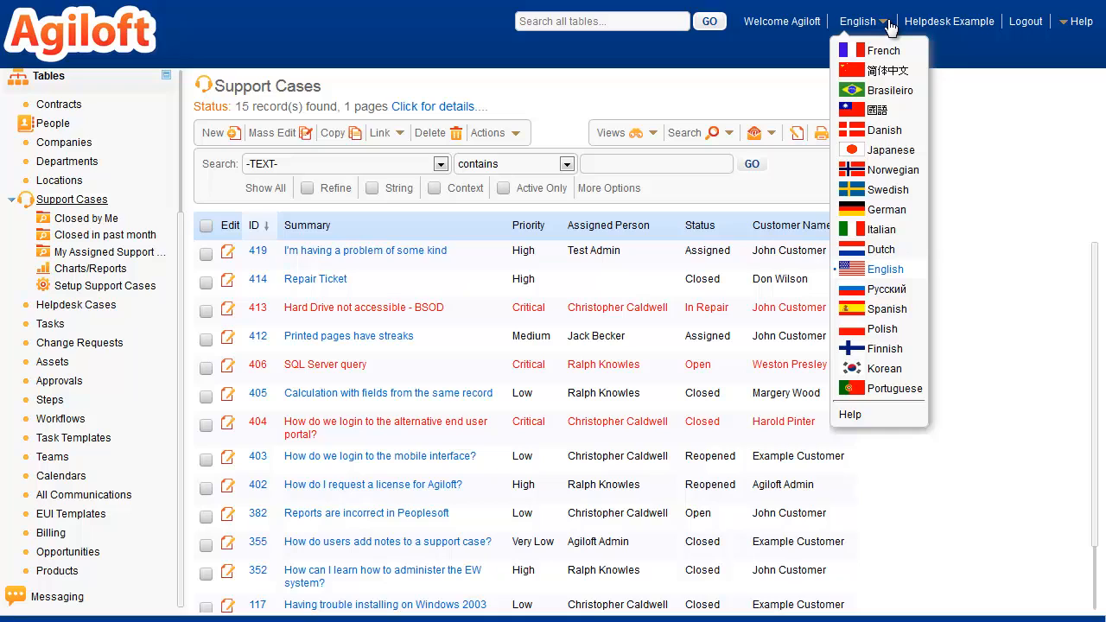